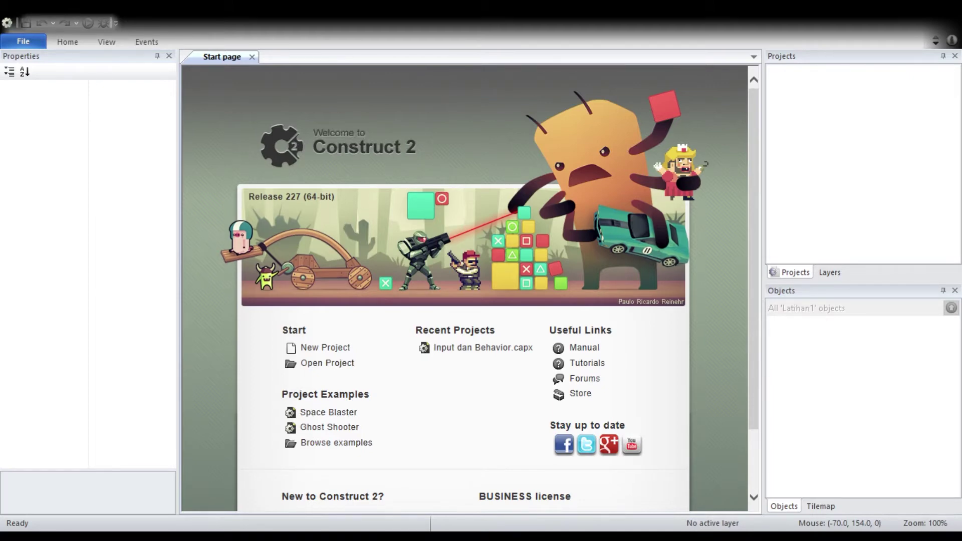
Step: Create a new project from the New empty project template
key(ctrl+n)
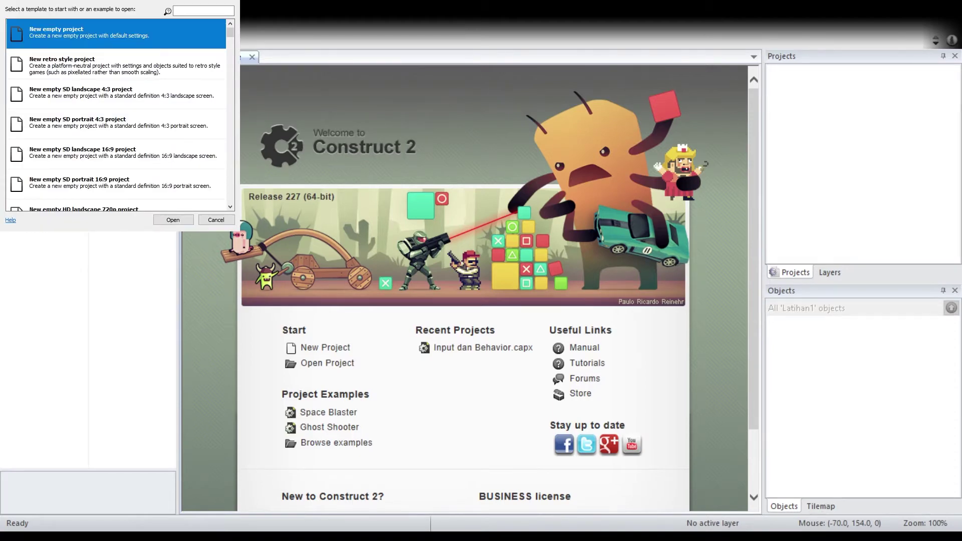
drag(193, 1, 547, 214)
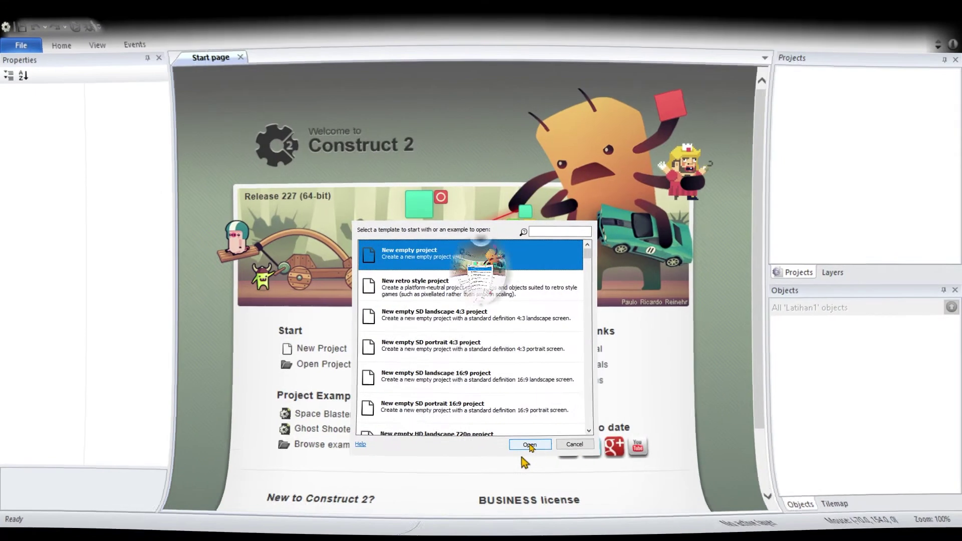
click(528, 442)
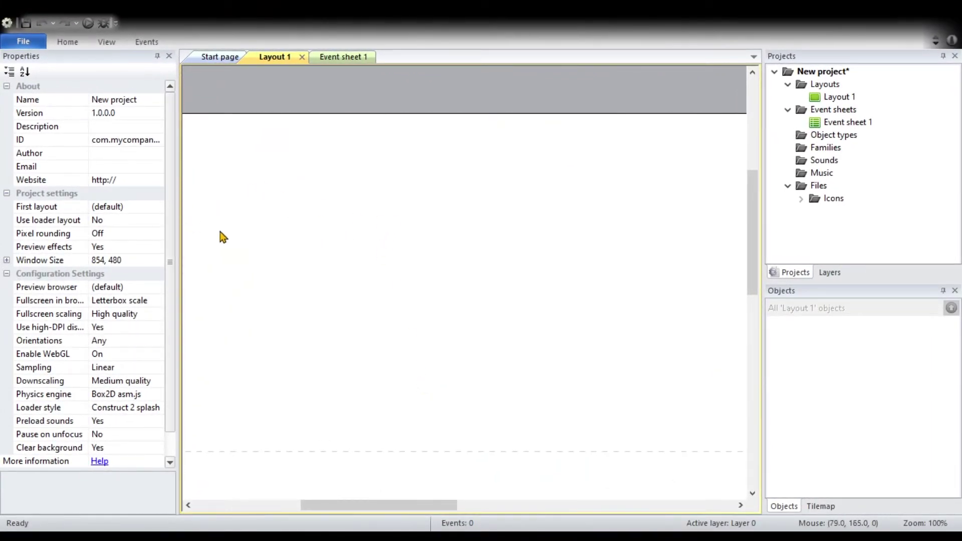
Step: Rename the project as Project1 in its properties
click(134, 101)
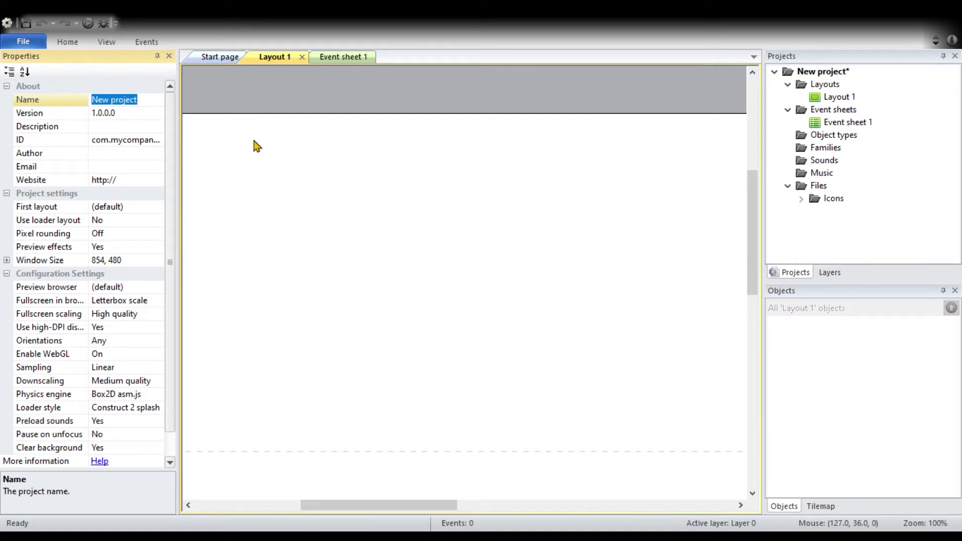
text(Project)
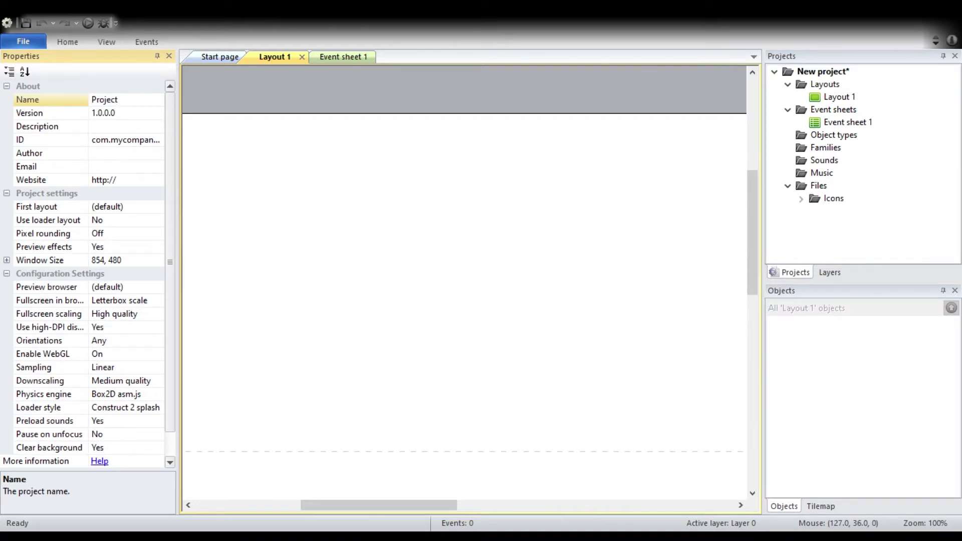
text(1)
key(Return)
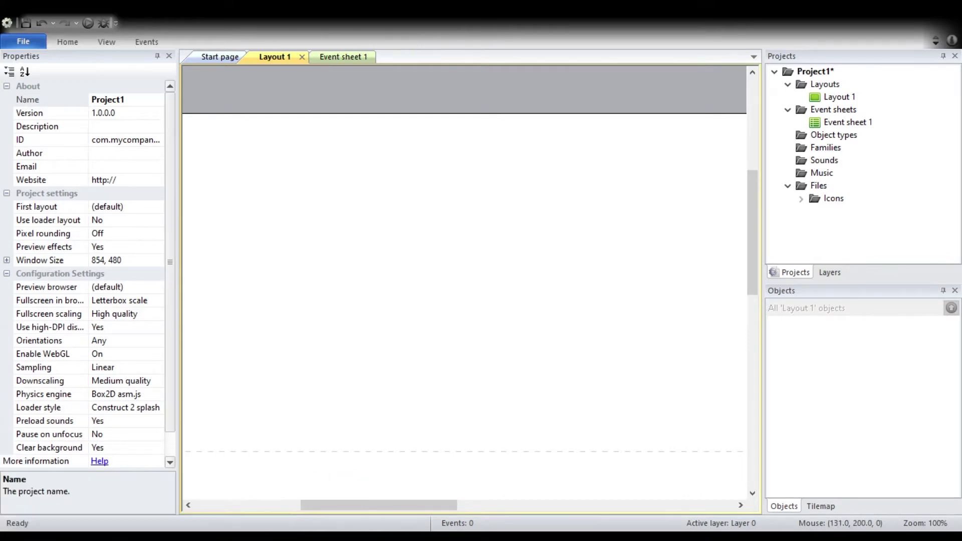
click(140, 260)
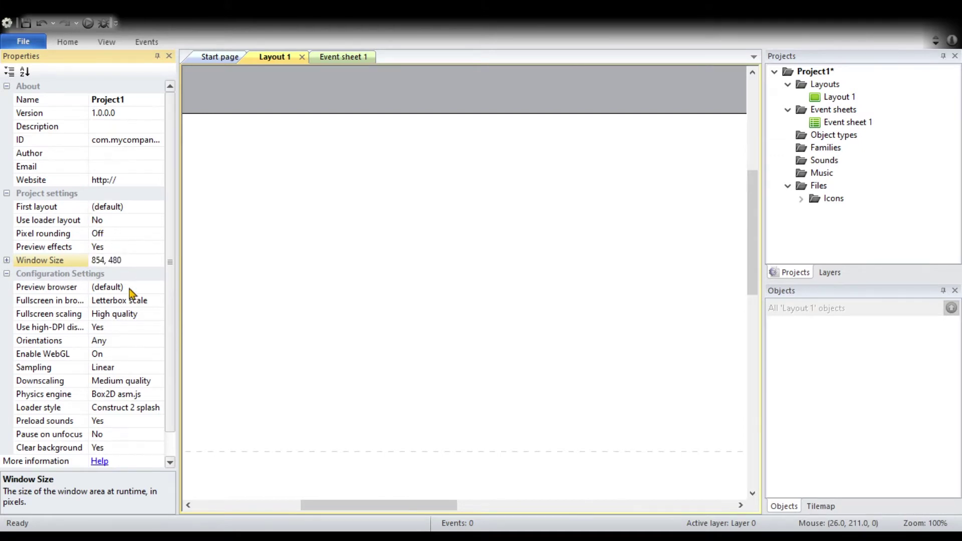
scroll(133, 310, down, 2)
click(390, 234)
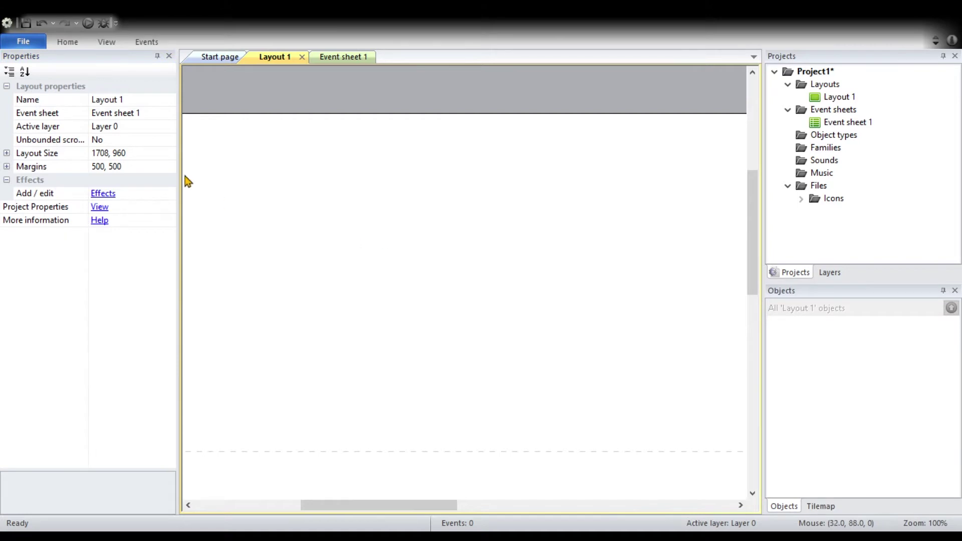
Step: Set the layout size of Layout 1 to 1280, 720
click(845, 99)
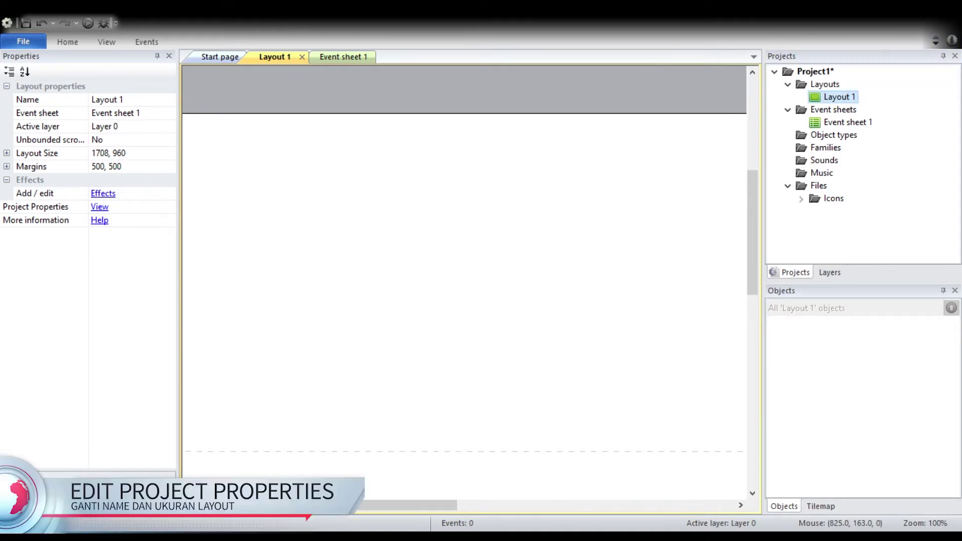
click(838, 101)
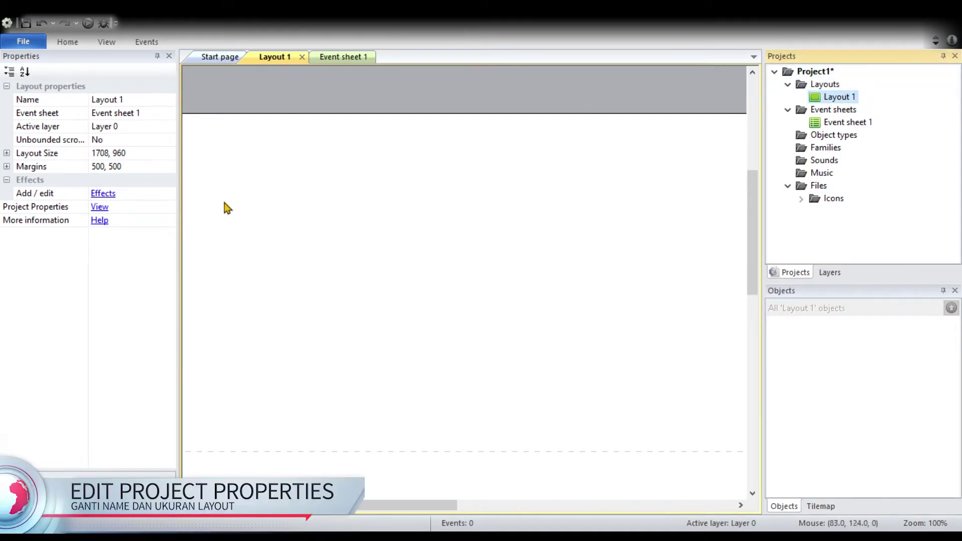
click(128, 99)
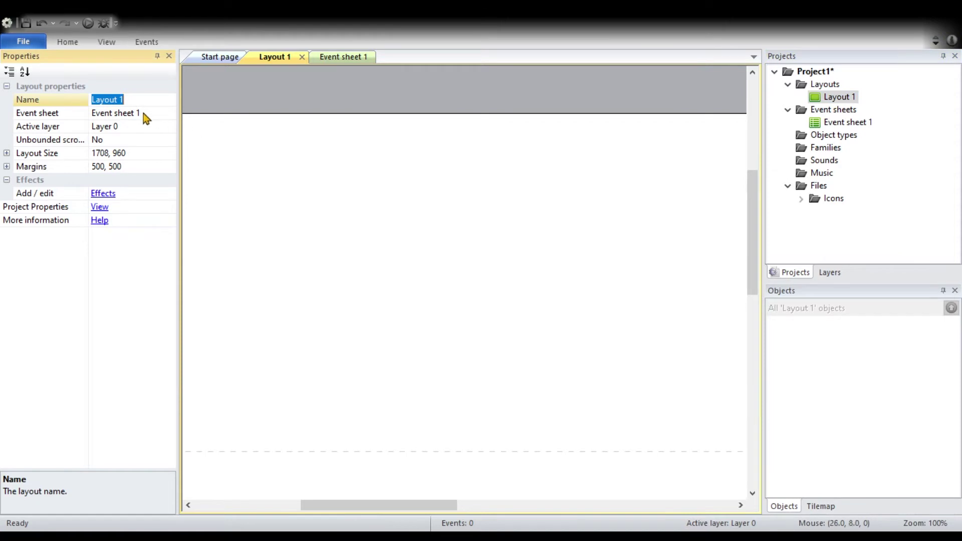
click(134, 102)
click(132, 154)
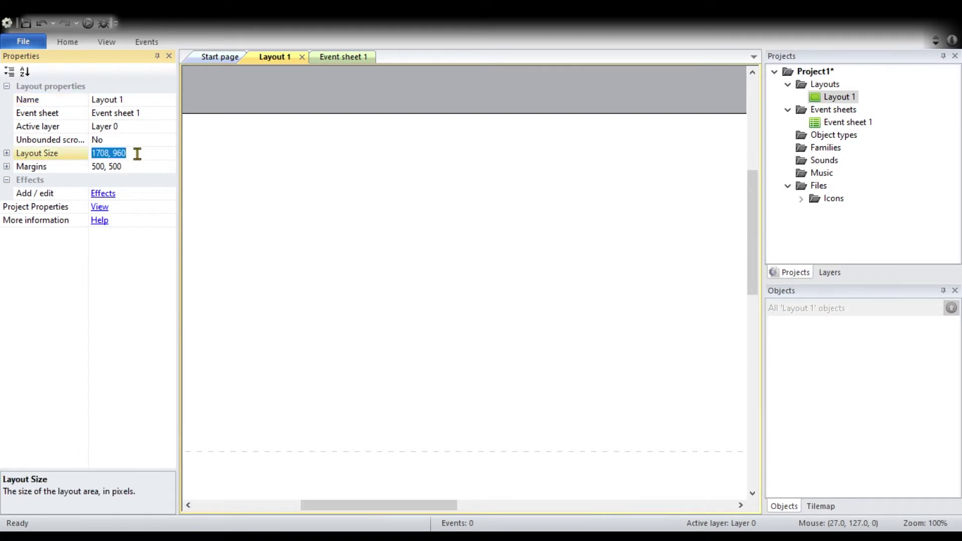
text(1280, 2)
key(Return)
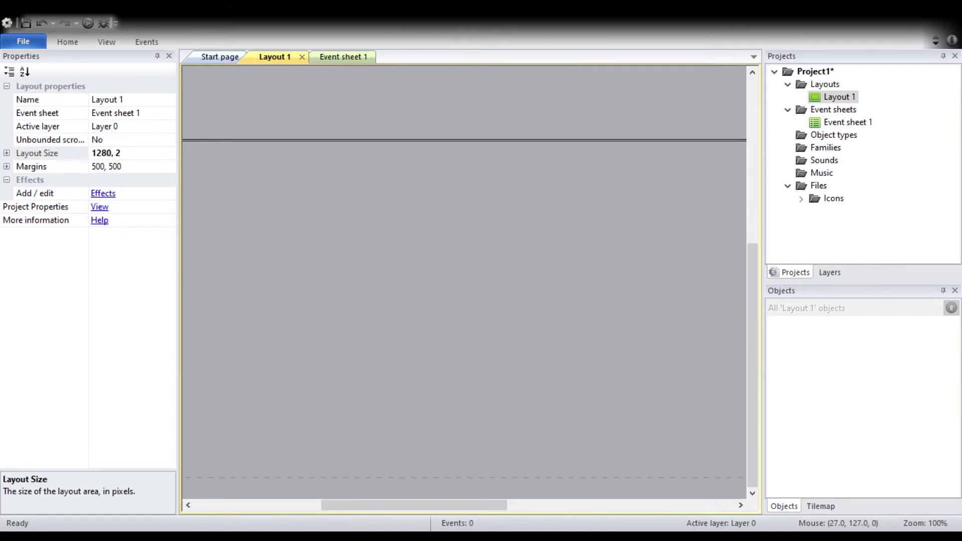
click(134, 154)
click(134, 156)
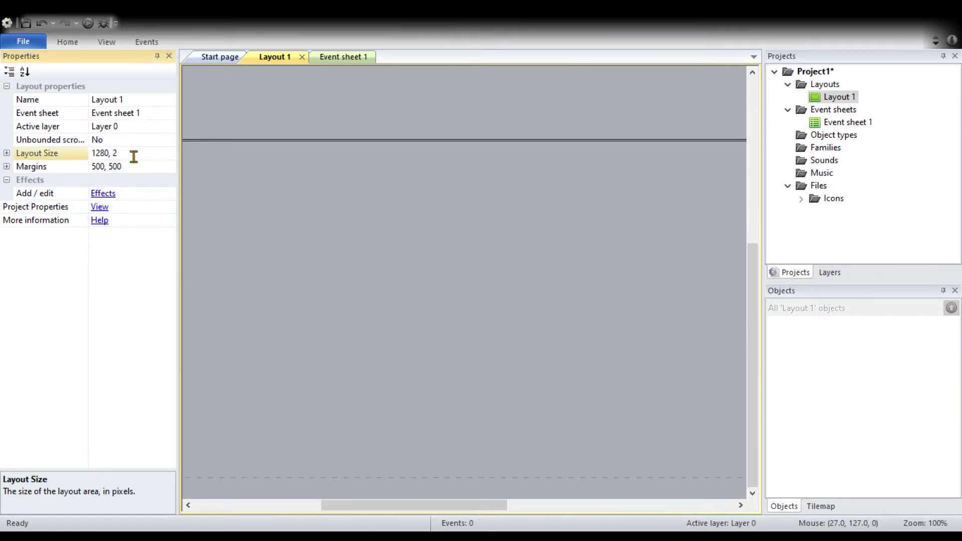
key(BackSpace)
text(720)
key(Return)
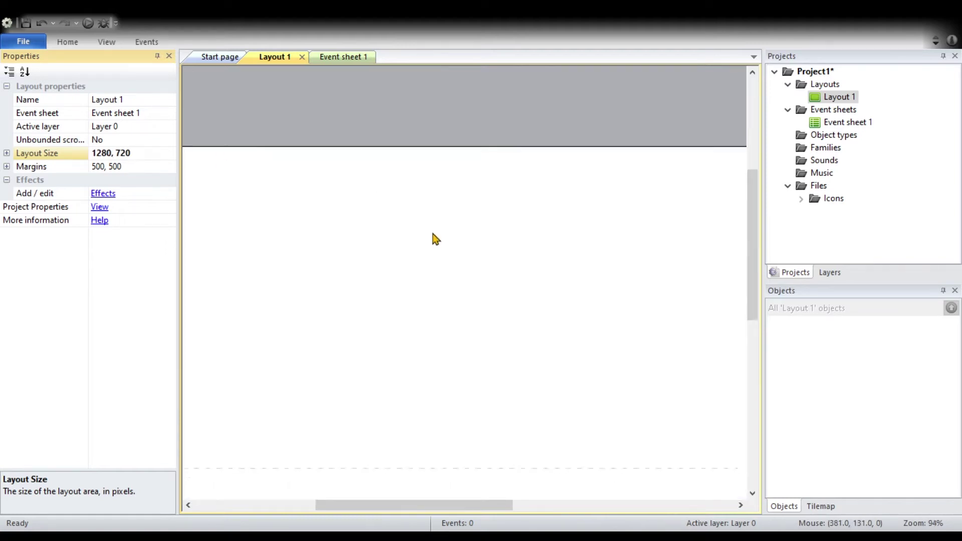
Step: Start inserting a new object type in the project's Object types folder and choose the Sprite plugin
ctrl+scroll(435, 238, down, 1)
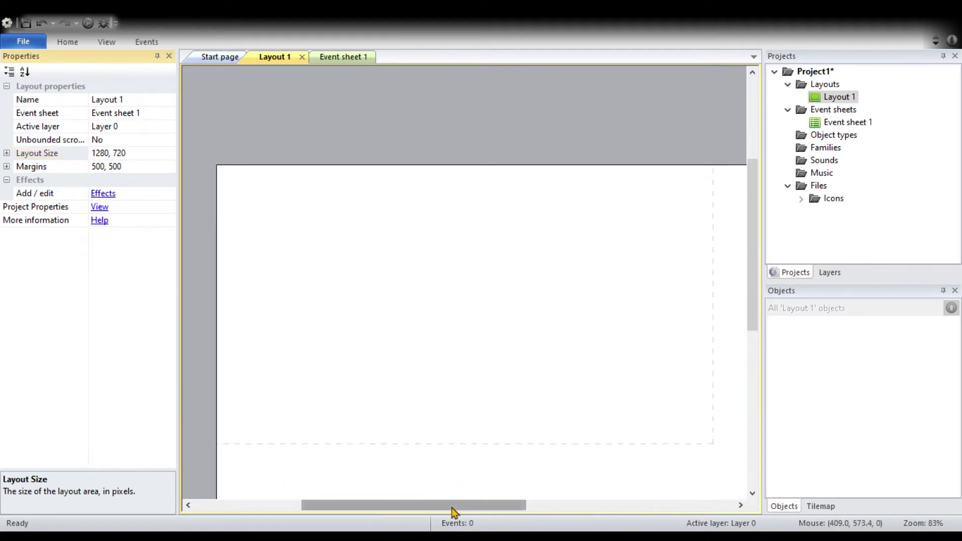
drag(453, 511, 576, 398)
ctrl+scroll(475, 386, down, 1)
mouse_move(752, 265)
mouse_down()
mouse_move(743, 309)
mouse_move(734, 305)
mouse_up()
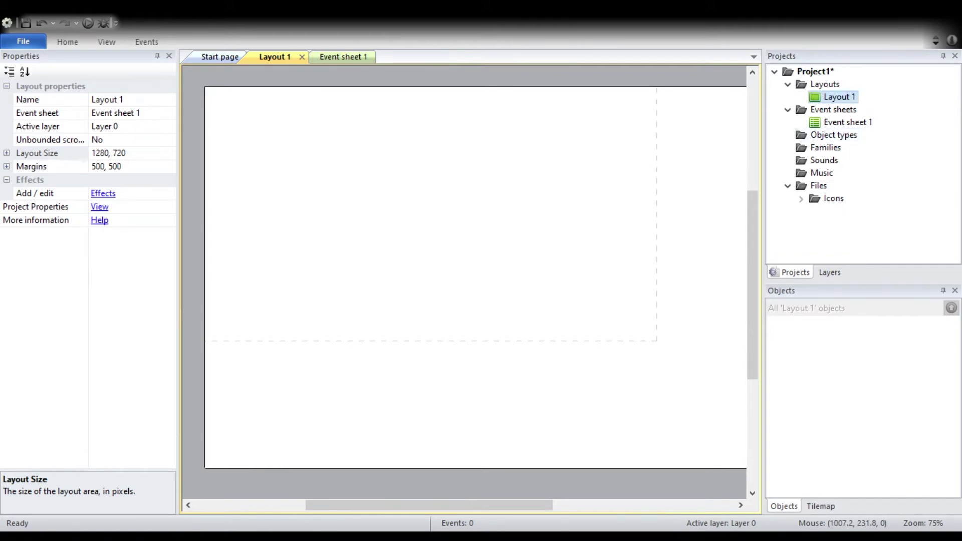
click(824, 138)
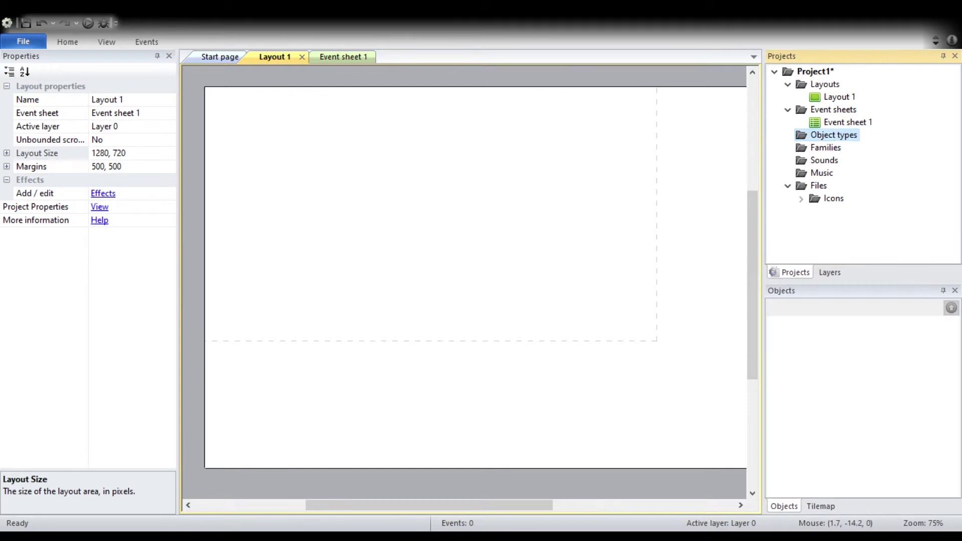
click(846, 139)
click(867, 151)
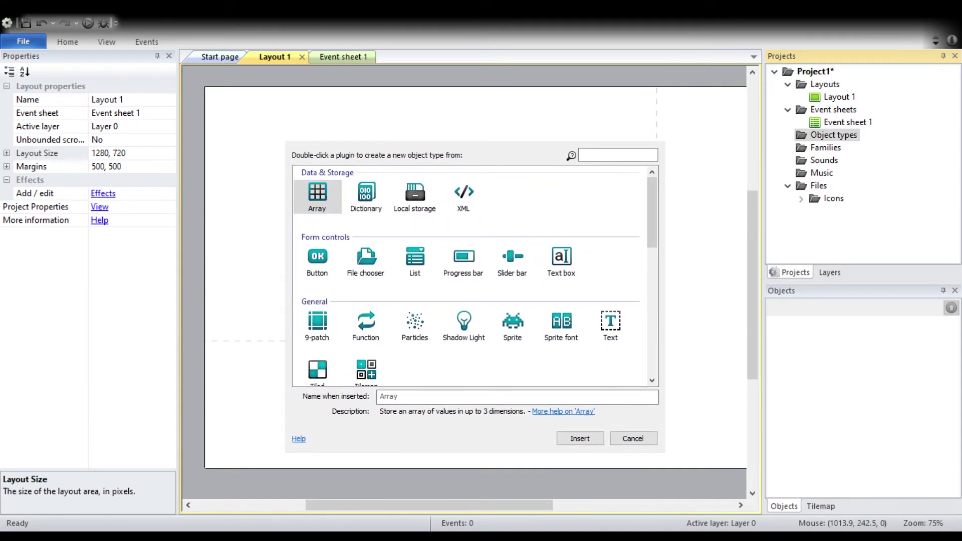
scroll(471, 275, down, 3)
click(488, 317)
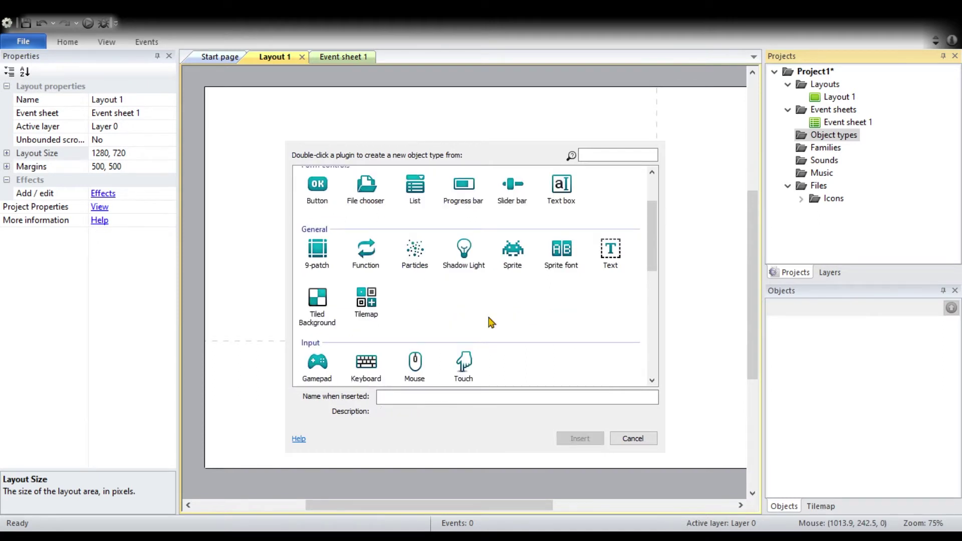
scroll(524, 316, down, 3)
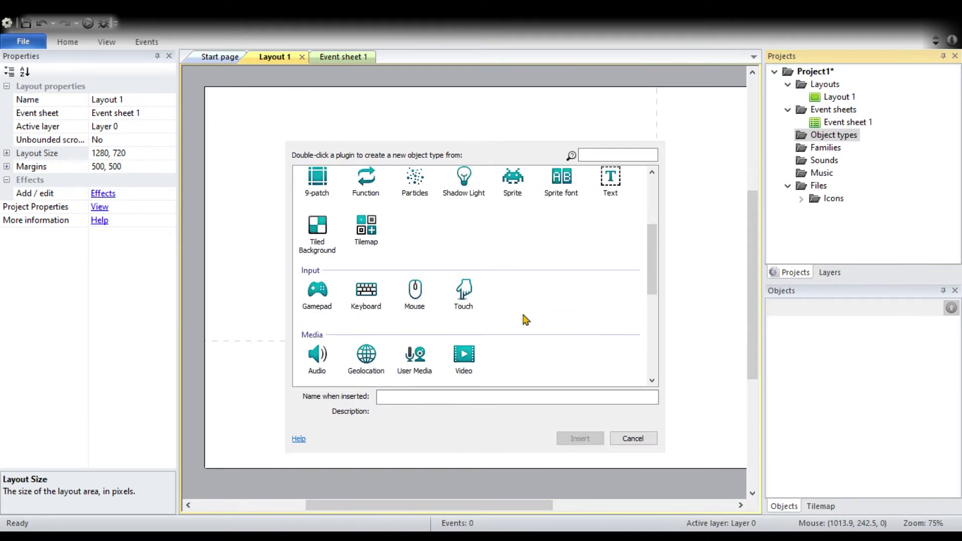
scroll(525, 320, up, 3)
click(511, 252)
scroll(509, 253, up, 3)
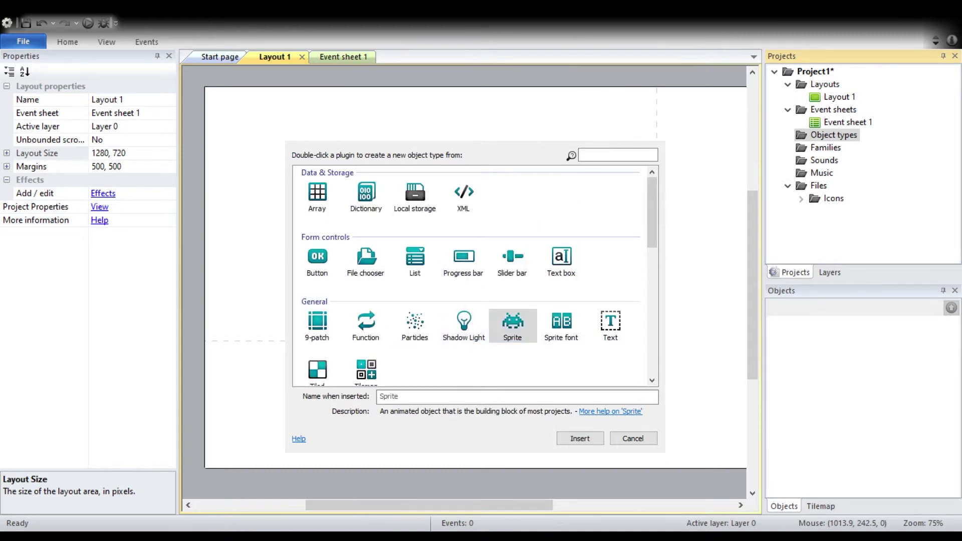
click(512, 337)
Step: Insert the sprite with the name playerBiologi and place it near the layout's upper-left corner at about 155, 160
click(444, 399)
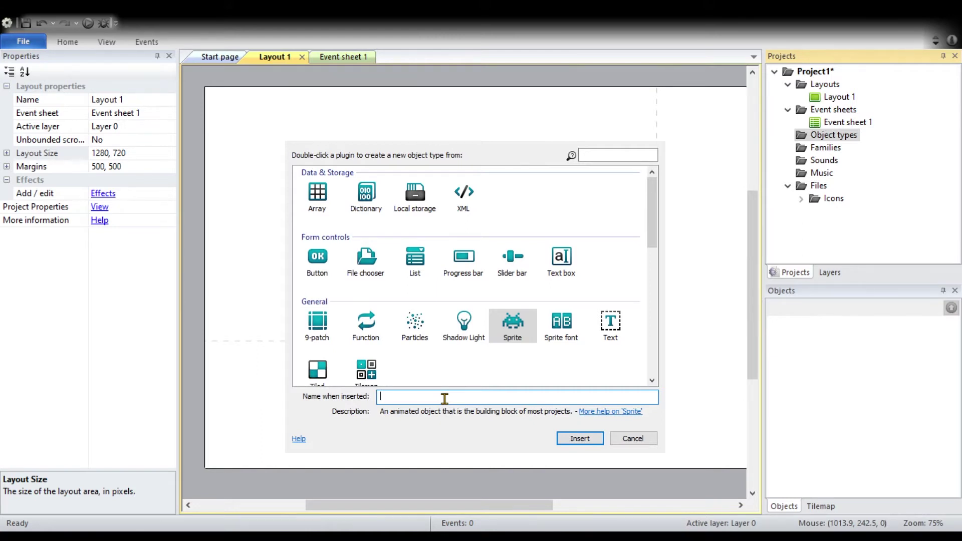
text(playerBiologi)
click(512, 336)
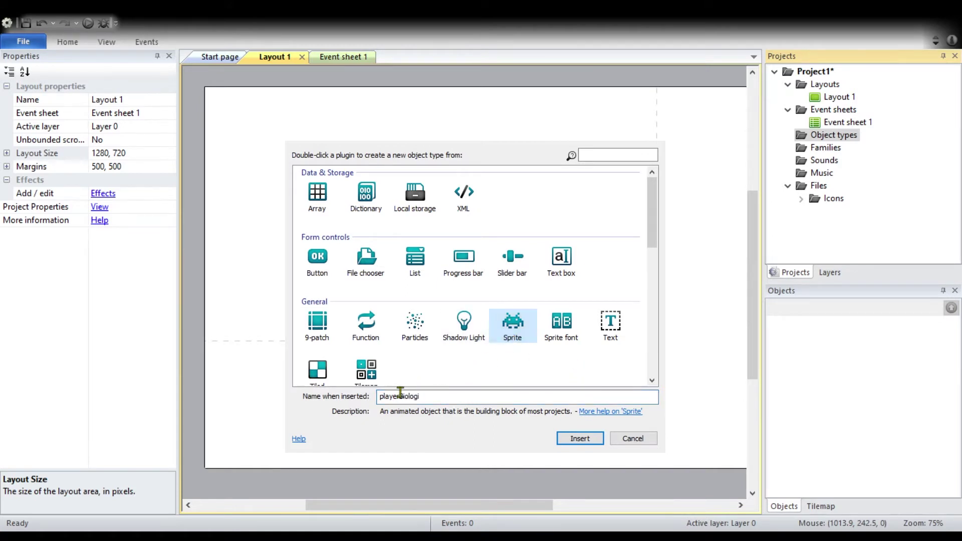
click(472, 397)
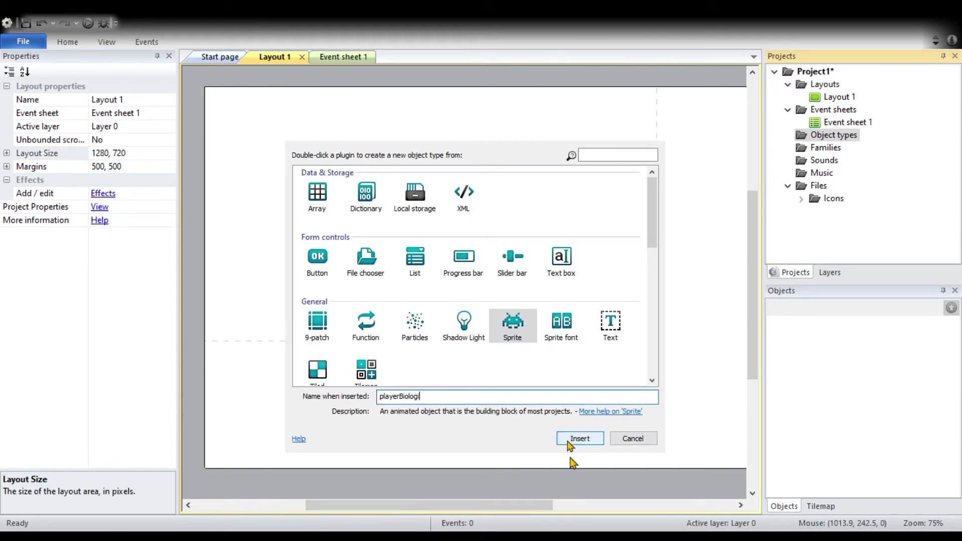
click(572, 441)
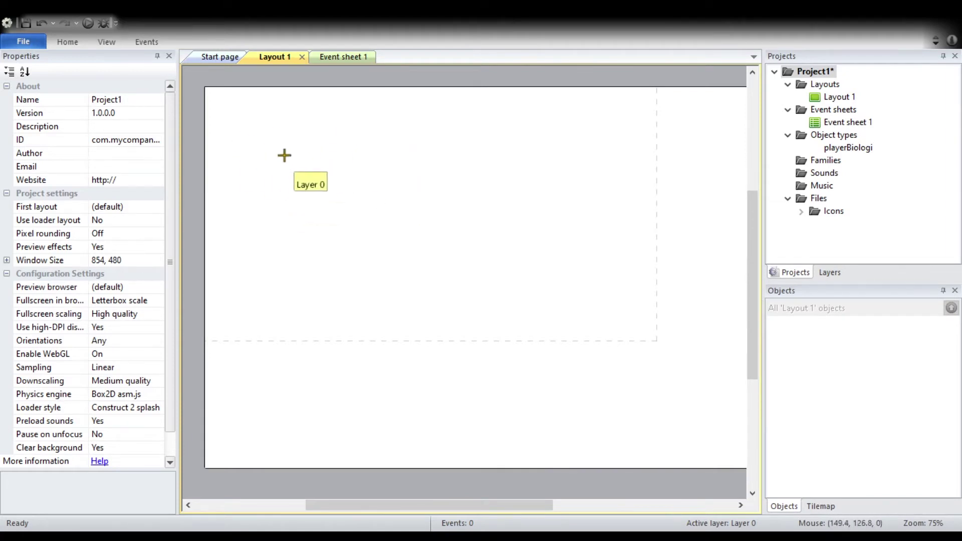
click(249, 124)
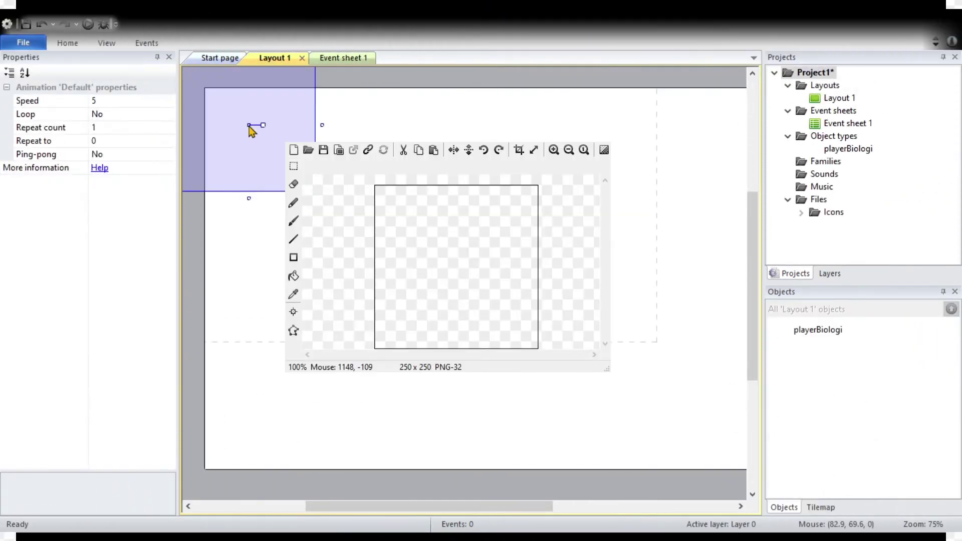
drag(265, 130, 282, 159)
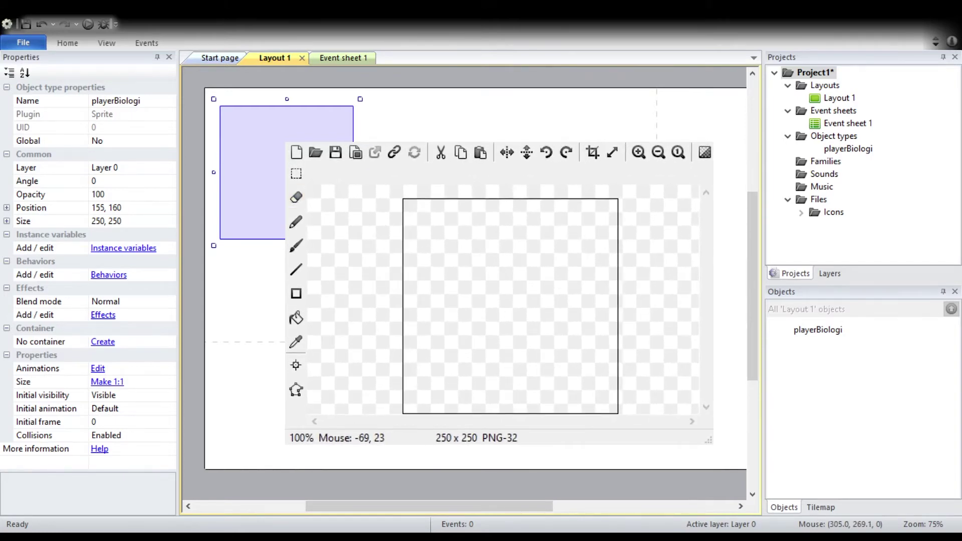
Step: Load the image Run (6) from the flatboy png folder as the playerBiologi sprite's picture and close the image editor
click(321, 156)
click(315, 152)
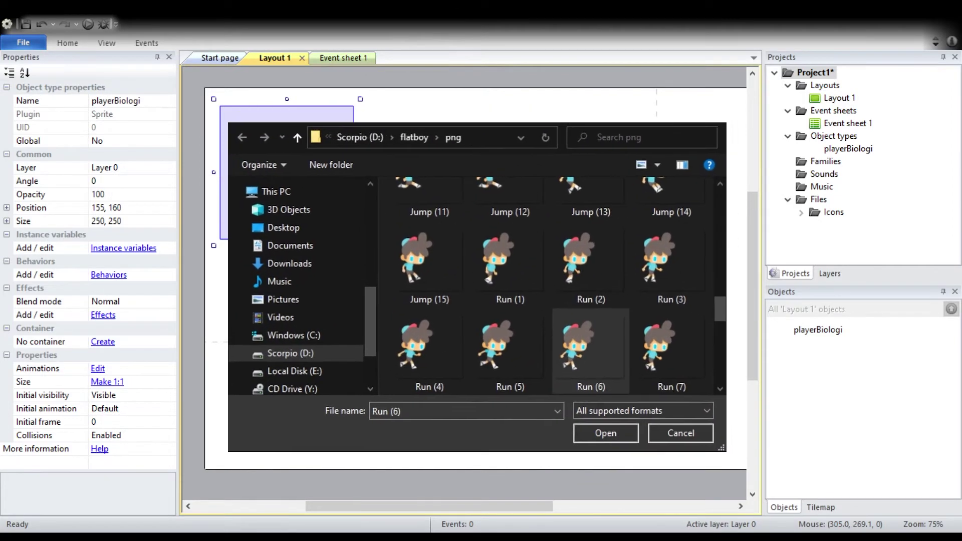
click(544, 368)
click(609, 374)
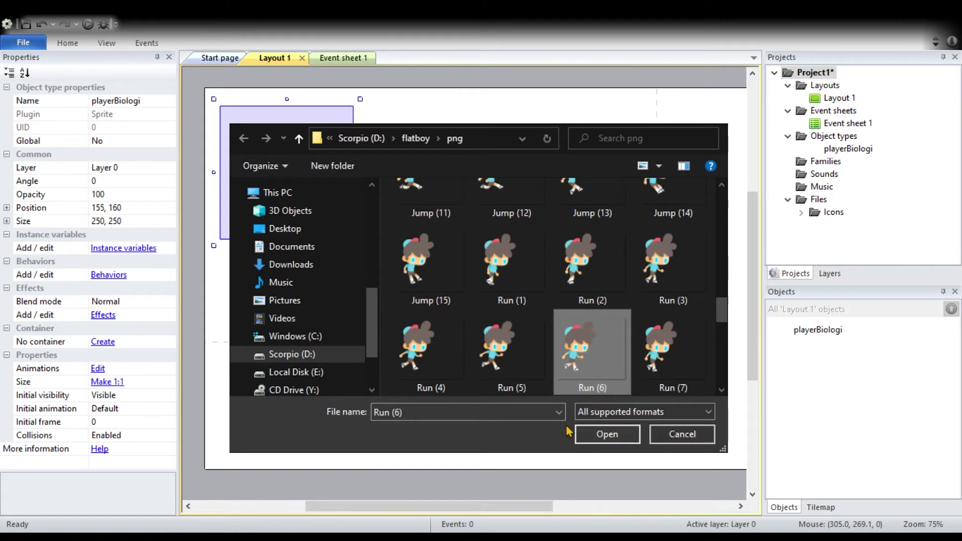
click(601, 440)
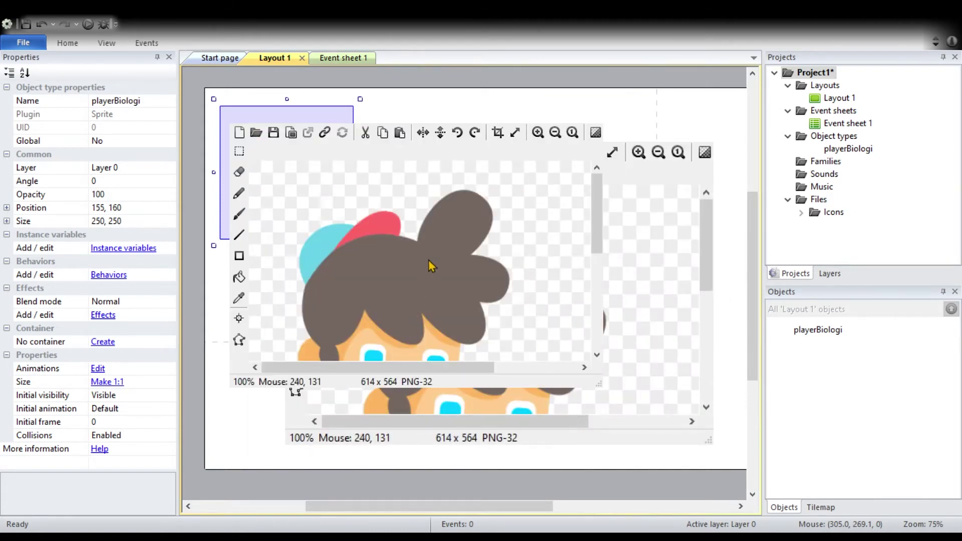
drag(596, 230, 589, 295)
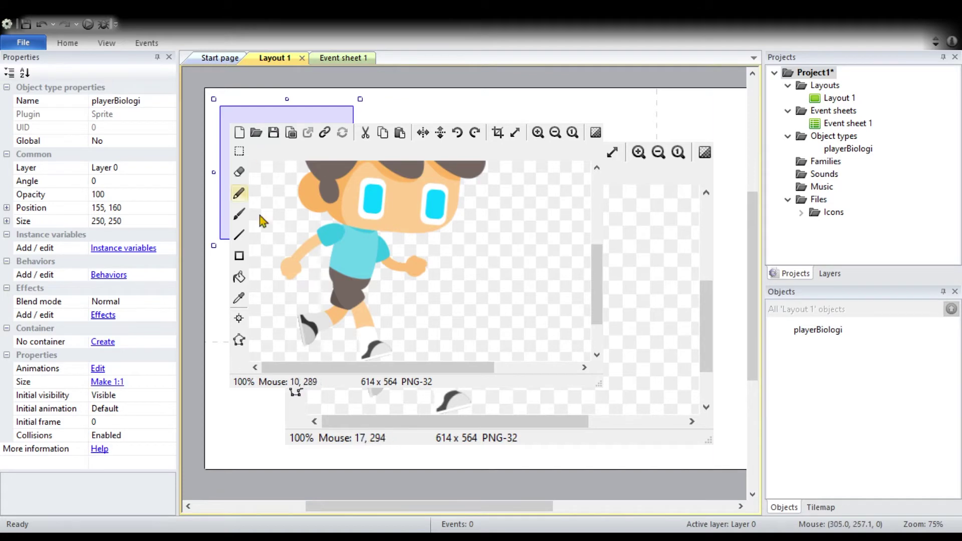
click(717, 169)
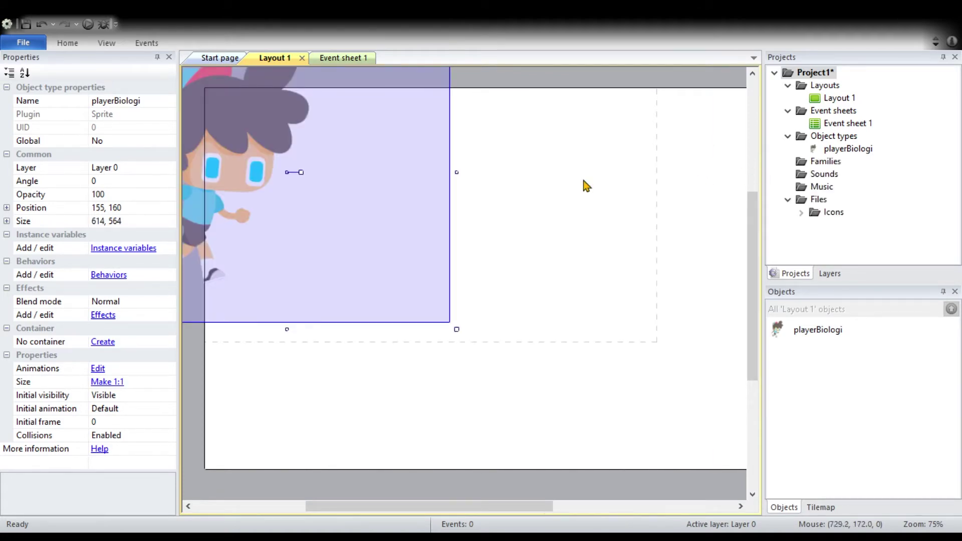
Step: Move the playerBiologi sprite fully inside the layout, to about position 324, 290
drag(250, 149, 339, 216)
click(526, 421)
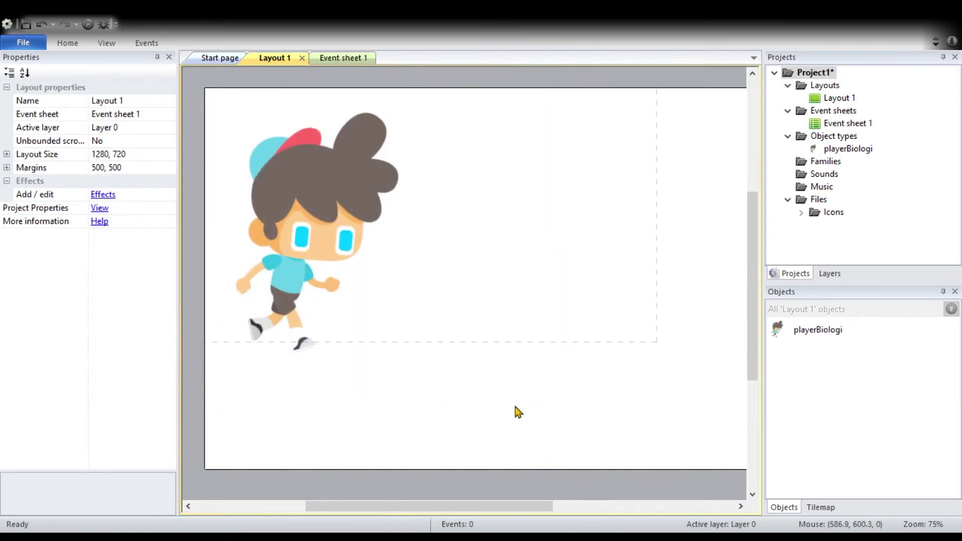
click(542, 358)
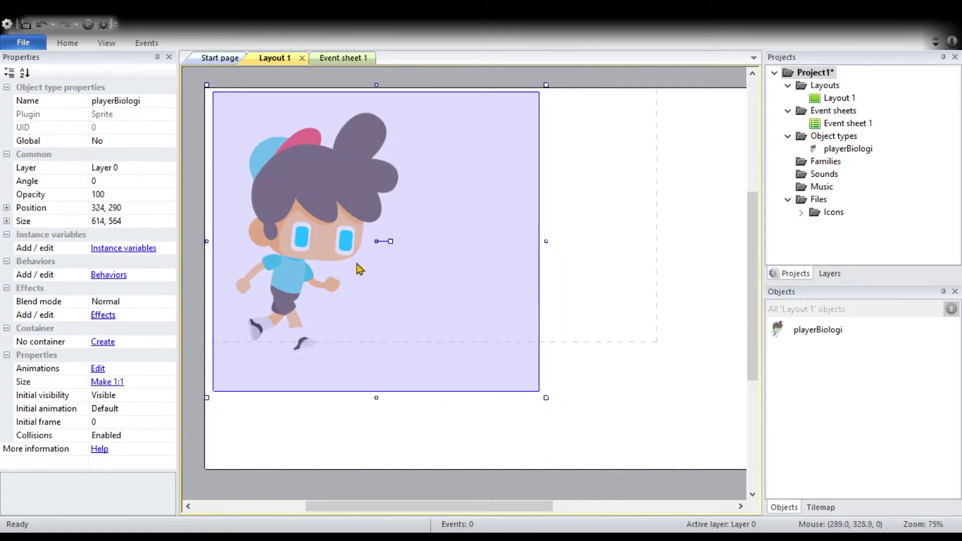
Step: Move the playerBiologi sprite to about position 364, 278
drag(313, 230, 334, 224)
click(647, 318)
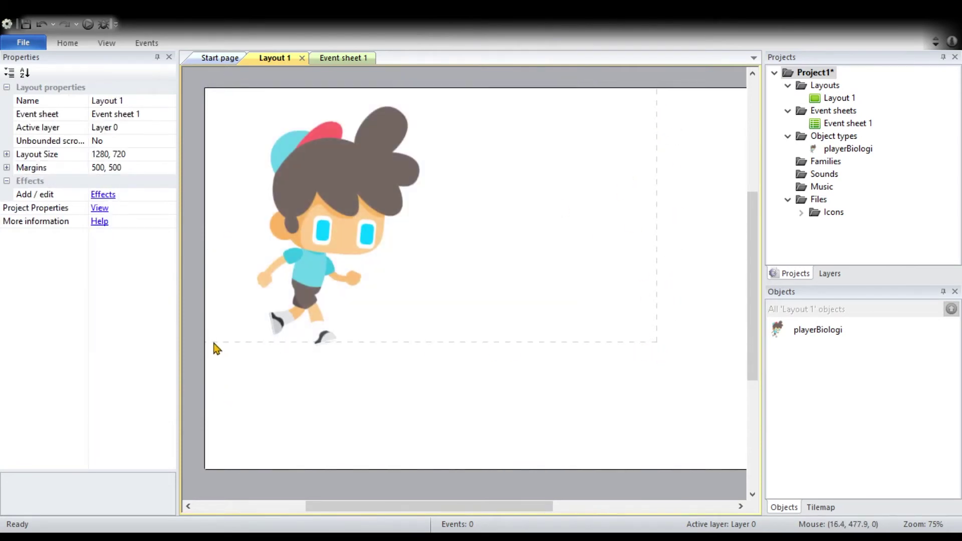
click(350, 188)
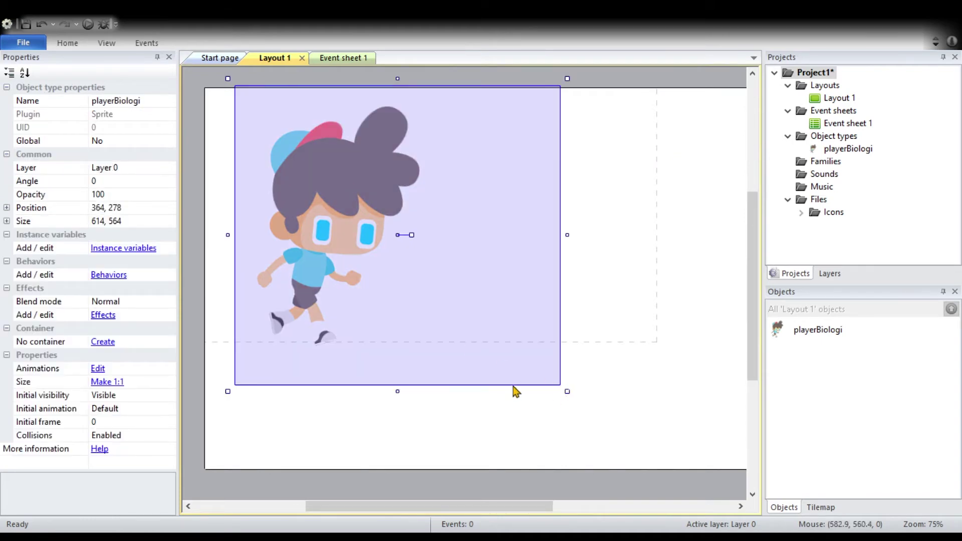
click(489, 413)
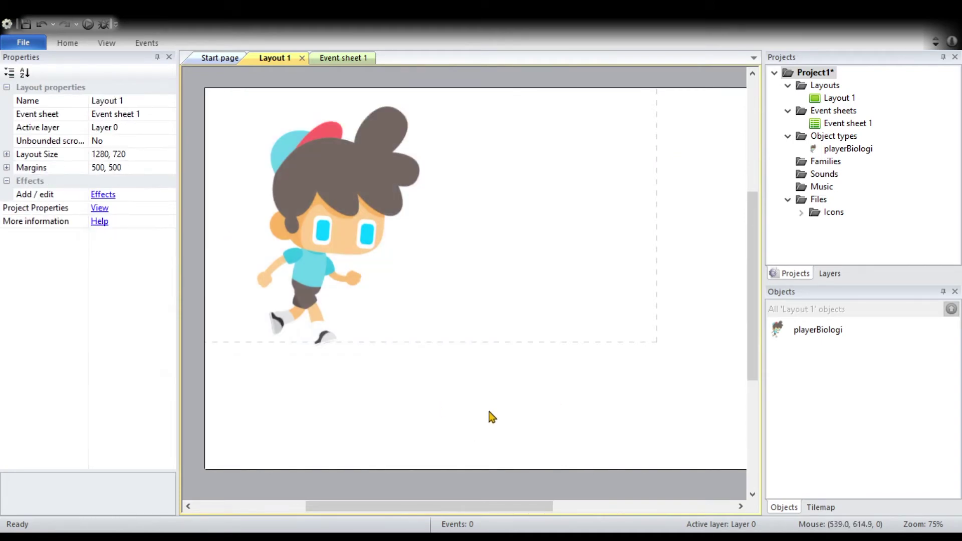
Step: Shrink the playerBiologi sprite to about 162 x 149 and place it near the layout's upper-left corner at about 110, 101
click(348, 220)
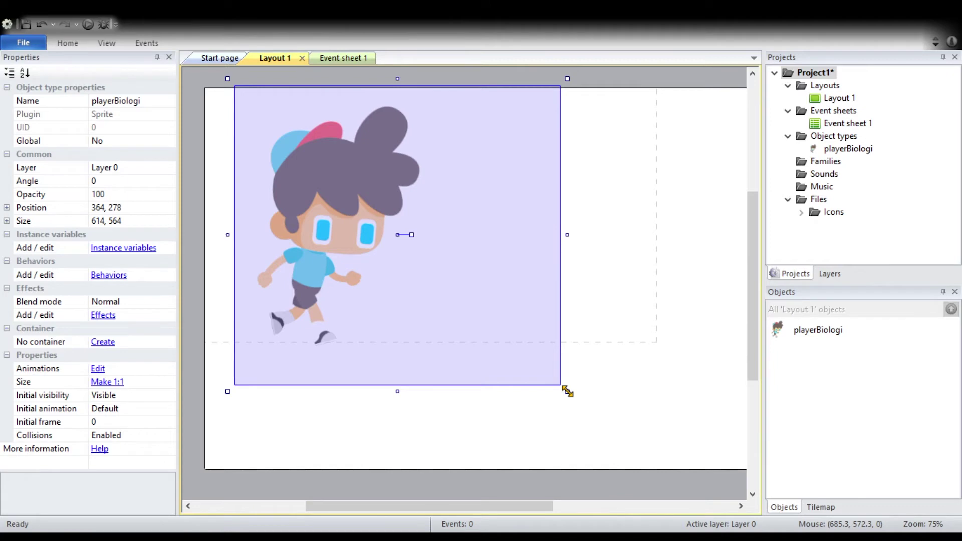
drag(568, 391, 323, 177)
click(386, 214)
drag(263, 123, 249, 144)
click(397, 208)
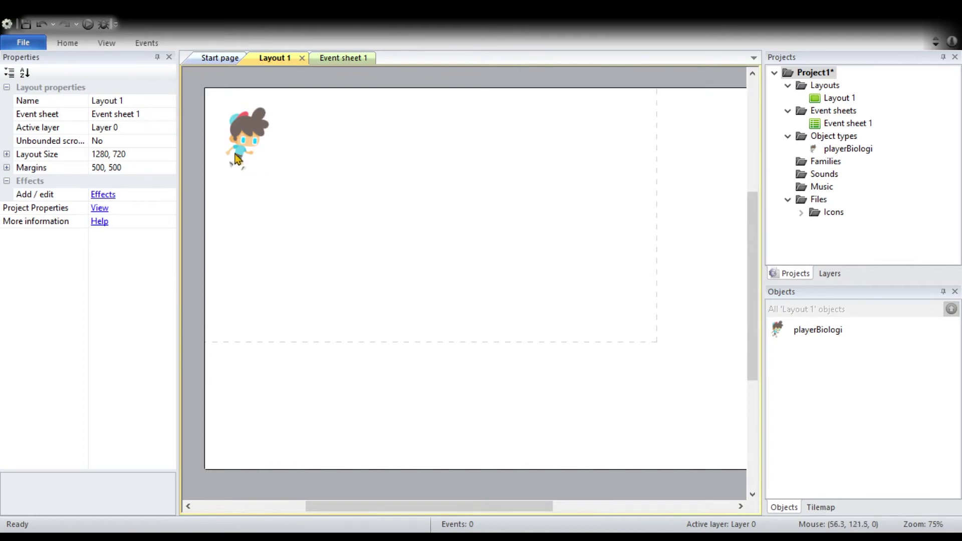
click(241, 154)
click(401, 254)
click(245, 136)
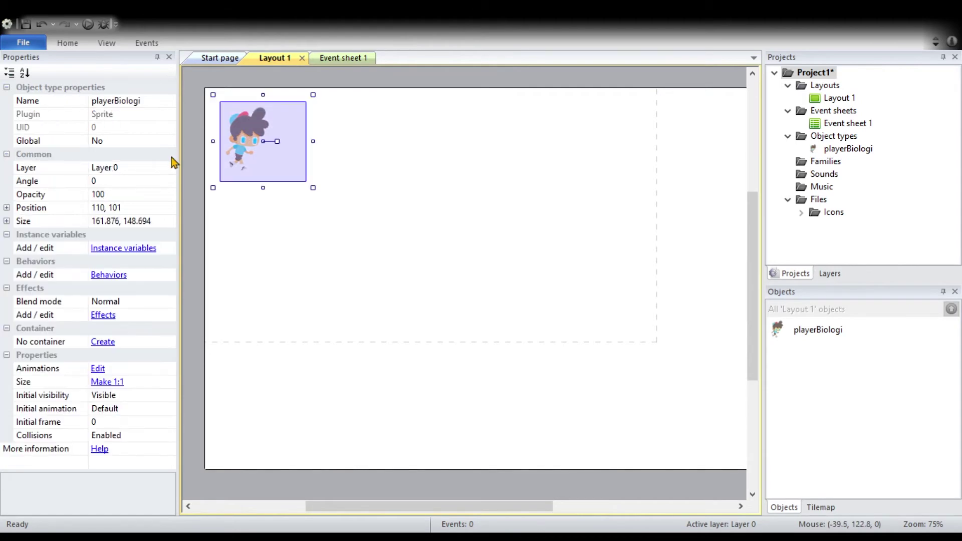
click(312, 252)
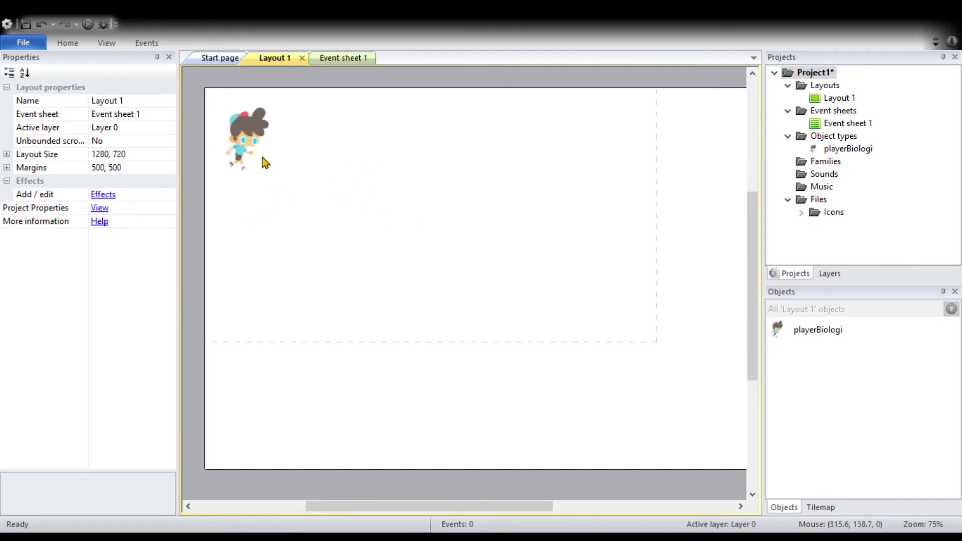
click(284, 156)
click(310, 249)
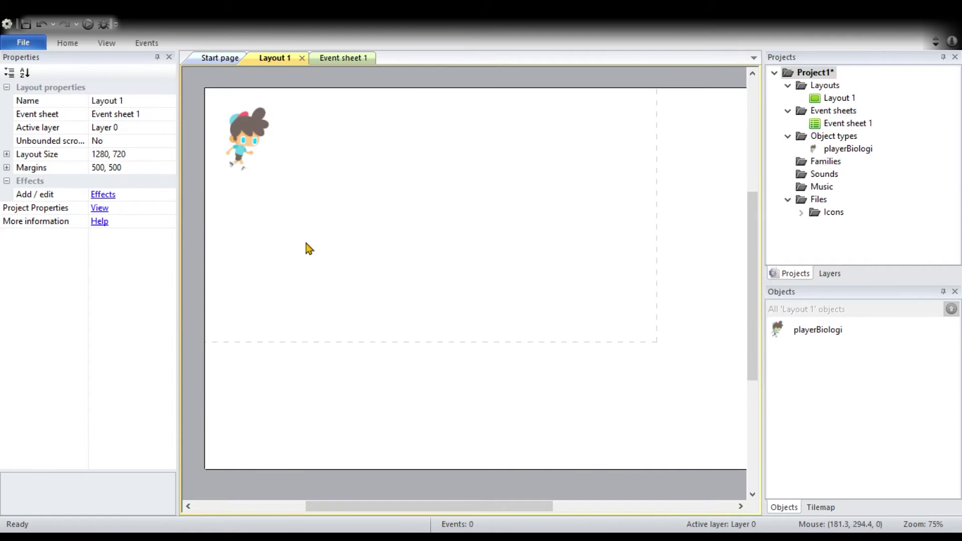
click(245, 140)
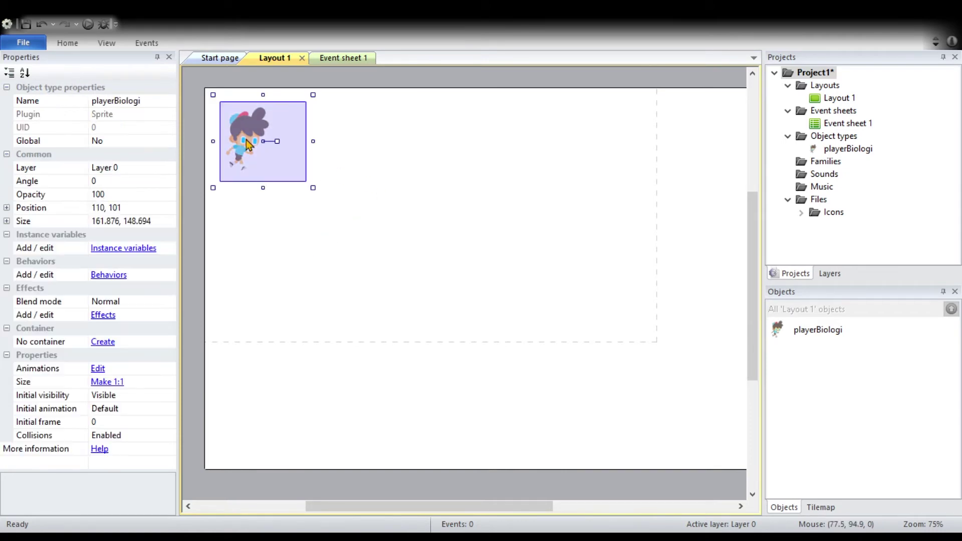
click(316, 226)
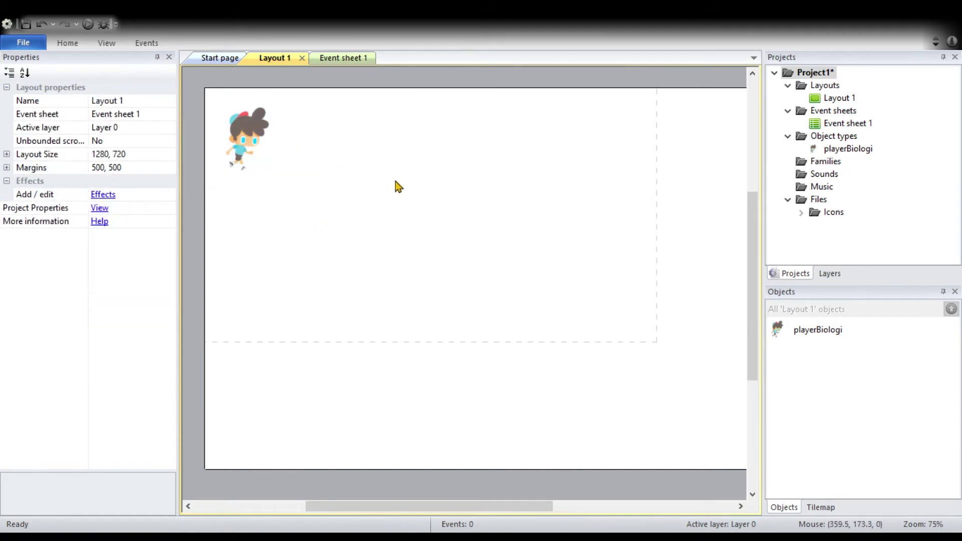
Step: Insert a Keyboard object into the project with the name controlPlayerBiologi
double_click(419, 191)
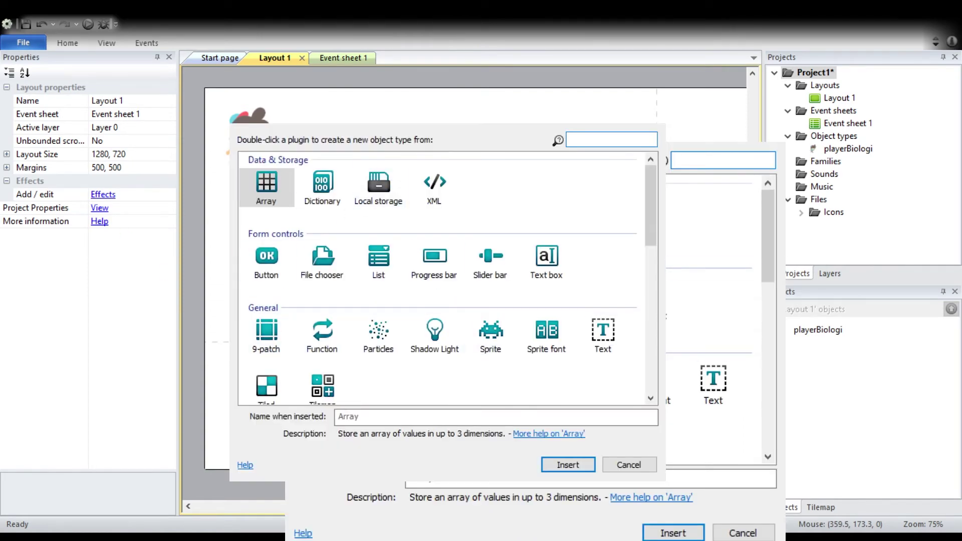
scroll(448, 349, down, 3)
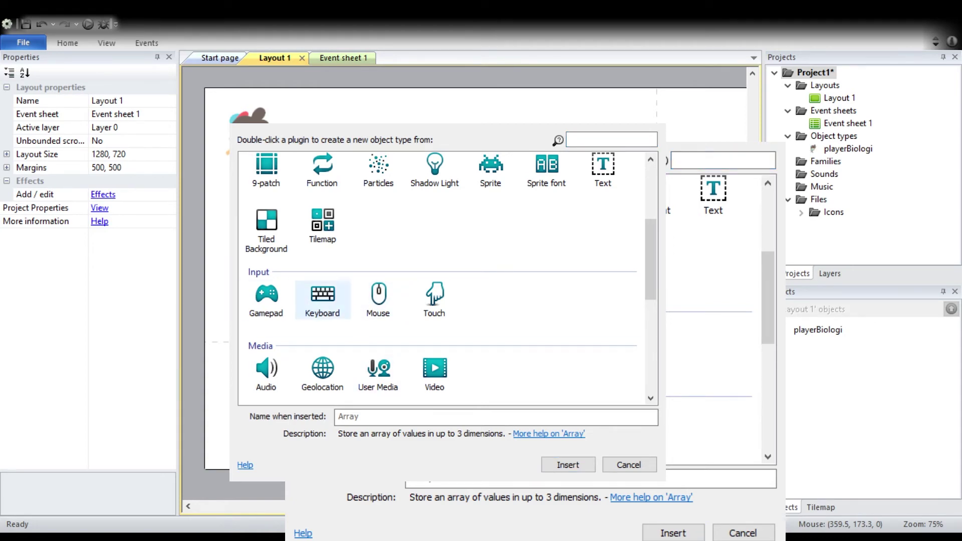
click(322, 300)
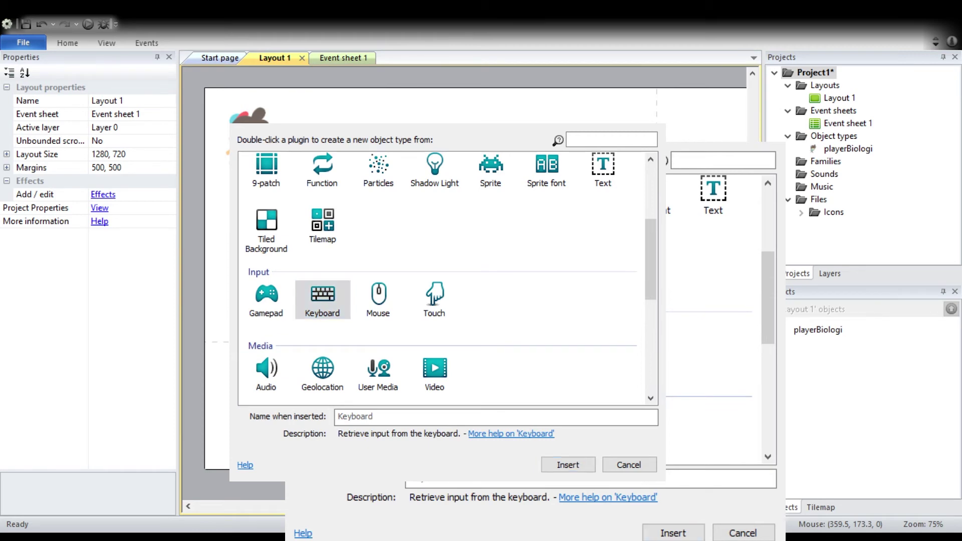
click(347, 412)
click(393, 419)
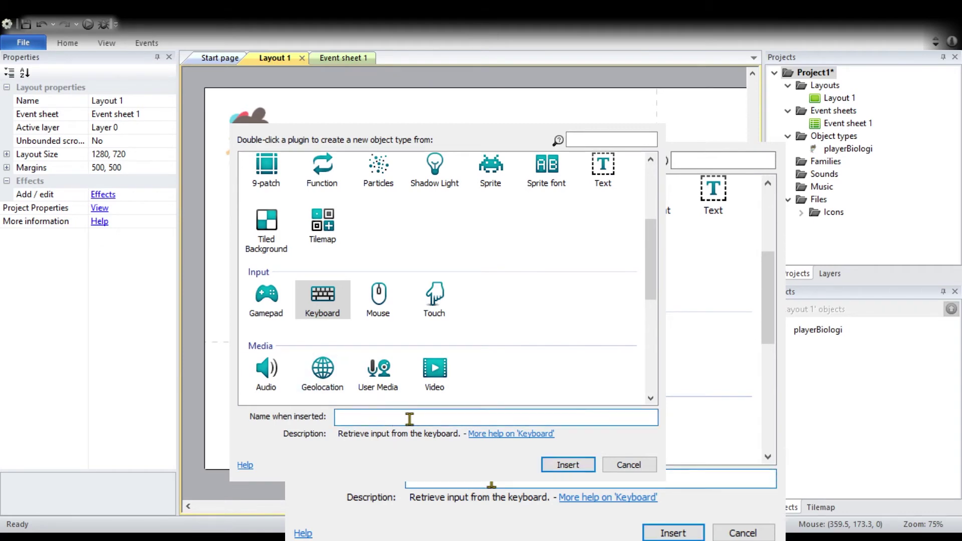
text(controlPlayerBiolo)
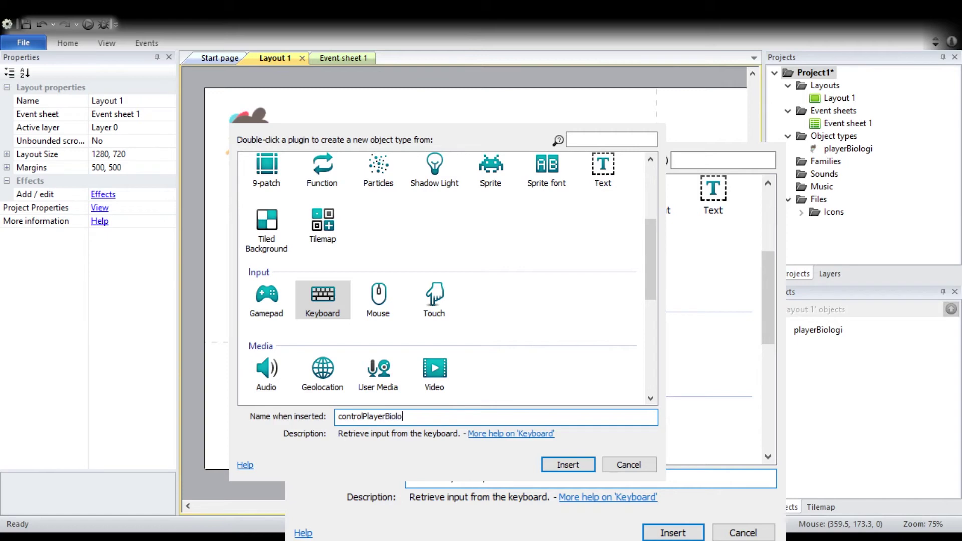
text(gi)
click(570, 465)
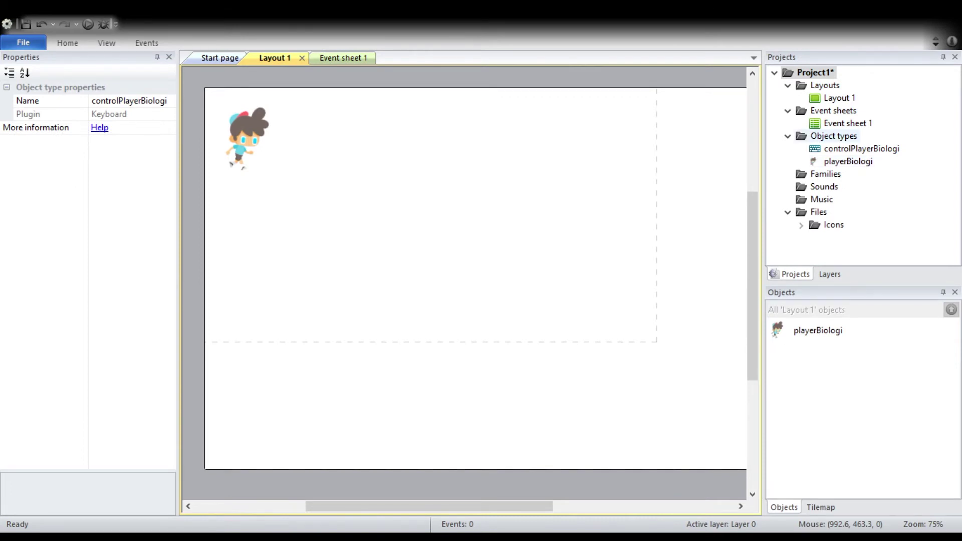
click(861, 148)
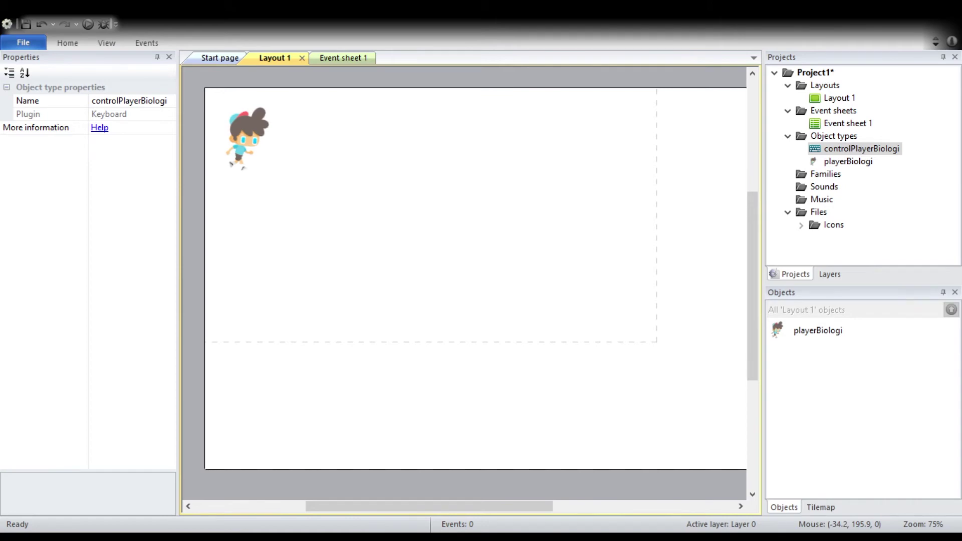
click(846, 162)
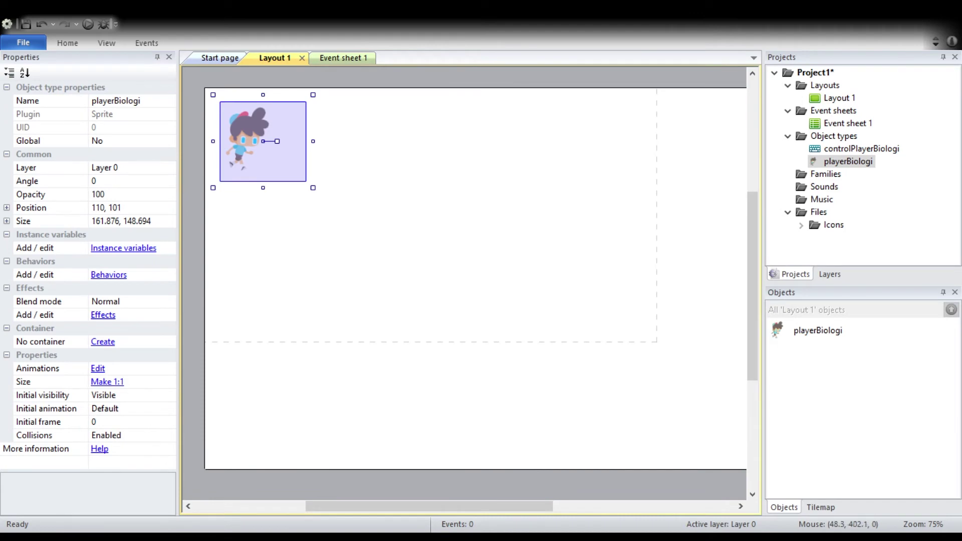
click(381, 285)
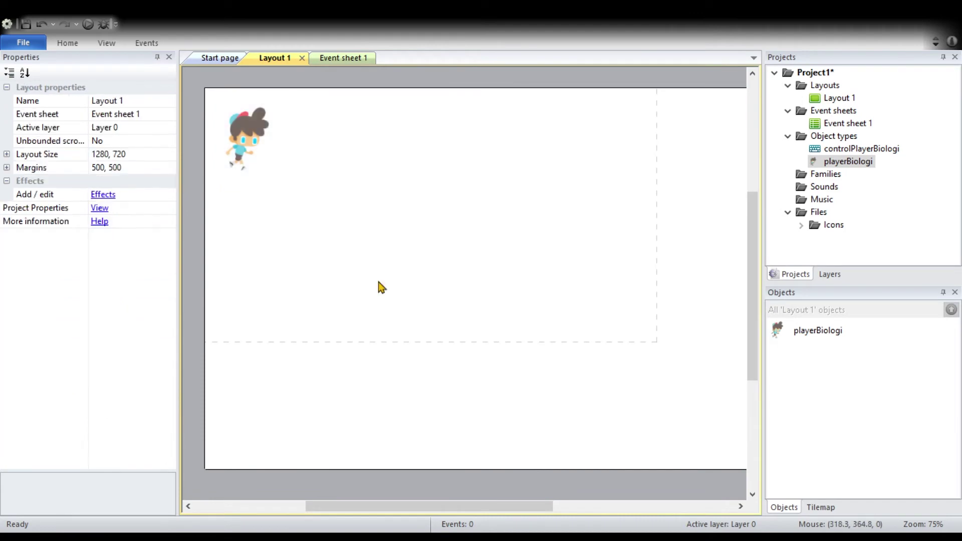
click(845, 151)
click(842, 161)
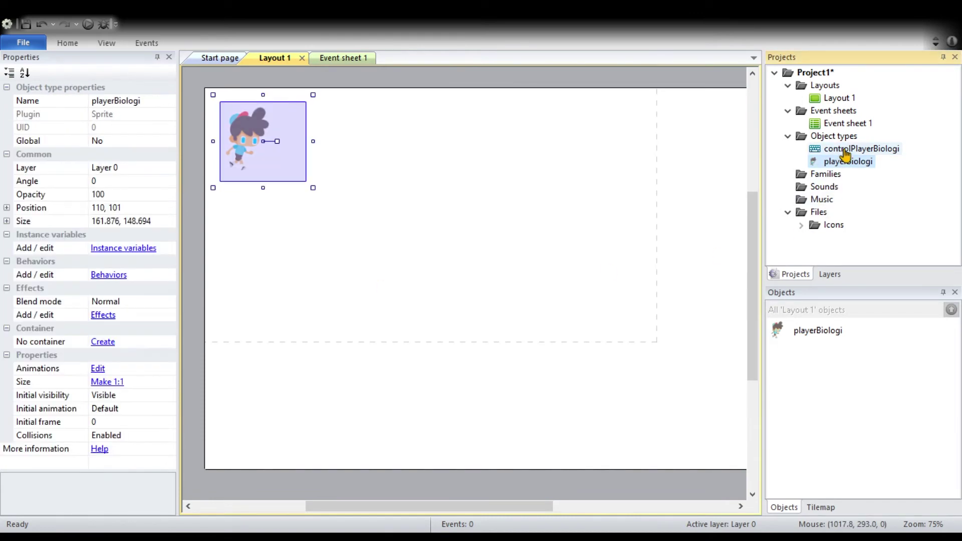
click(843, 150)
Step: Add the 8 Direction movement behavior to the playerBiologi sprite
click(840, 161)
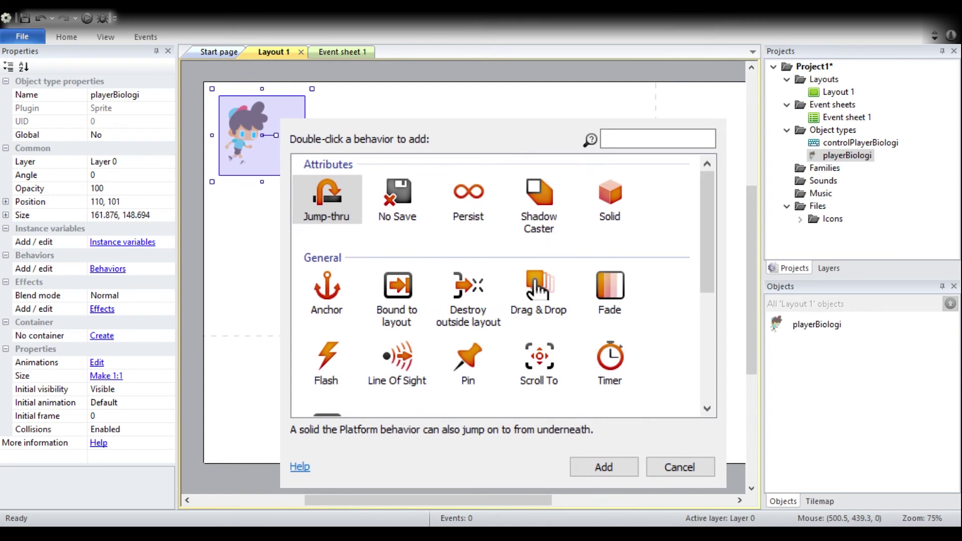
scroll(616, 300, down, 4)
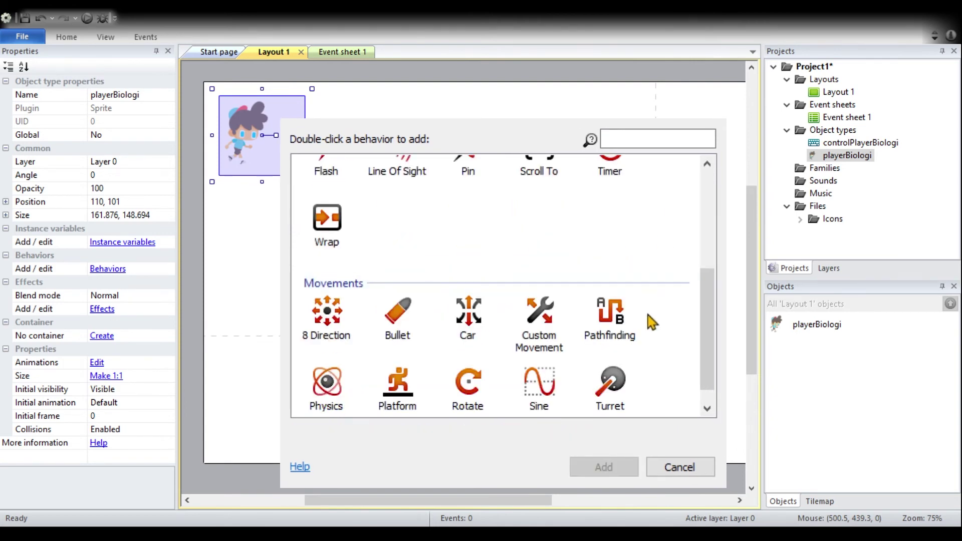
click(340, 325)
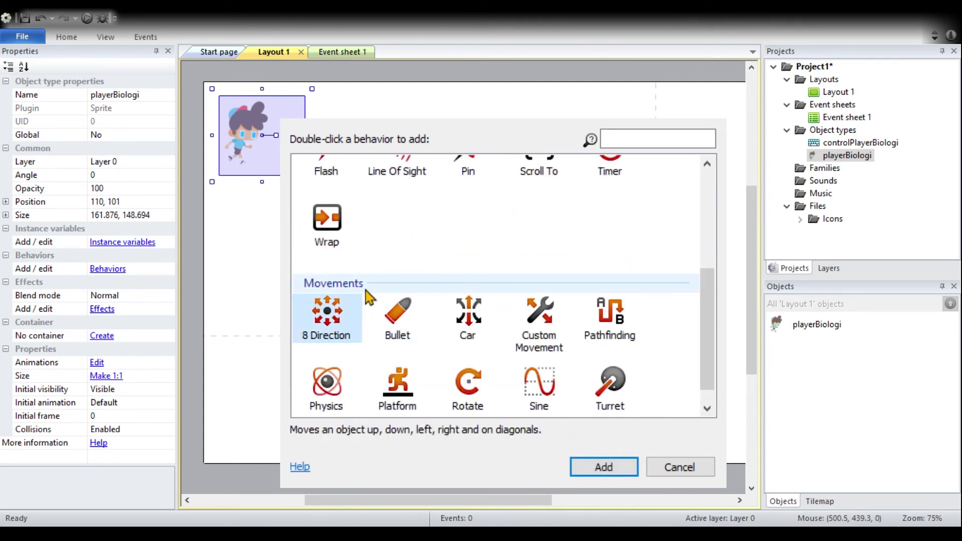
scroll(345, 311, down, 1)
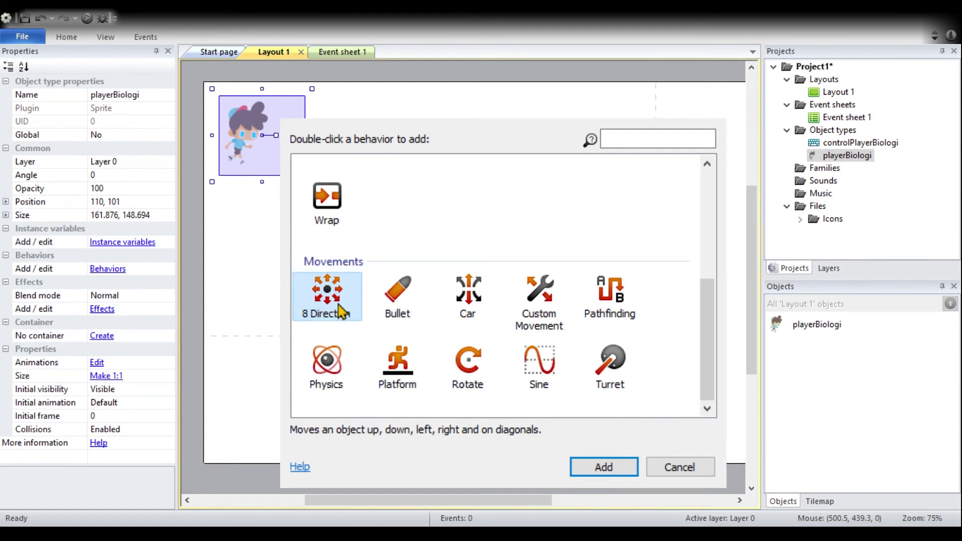
click(577, 474)
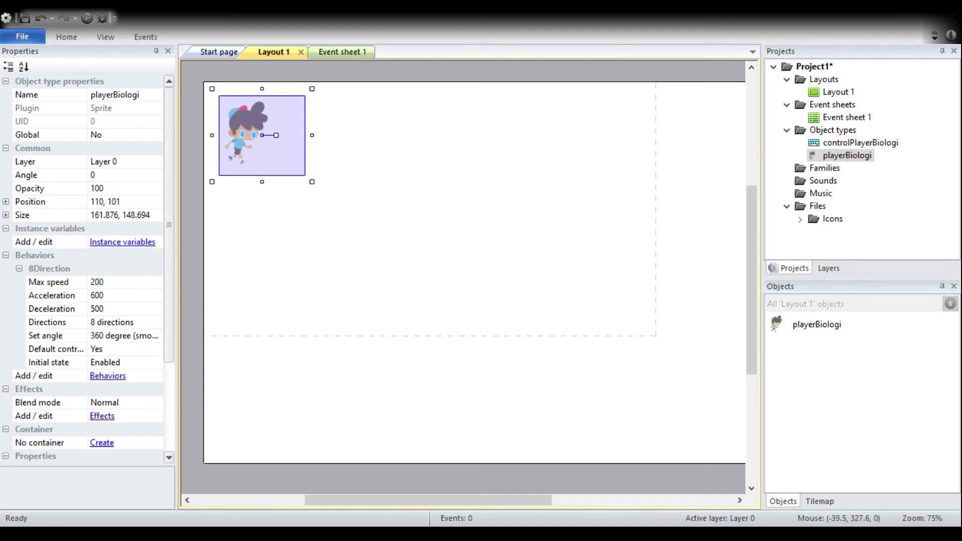
Step: Set the playerBiologi sprite's 8Direction behavior to 4 directions and its Set angle option to No
click(43, 257)
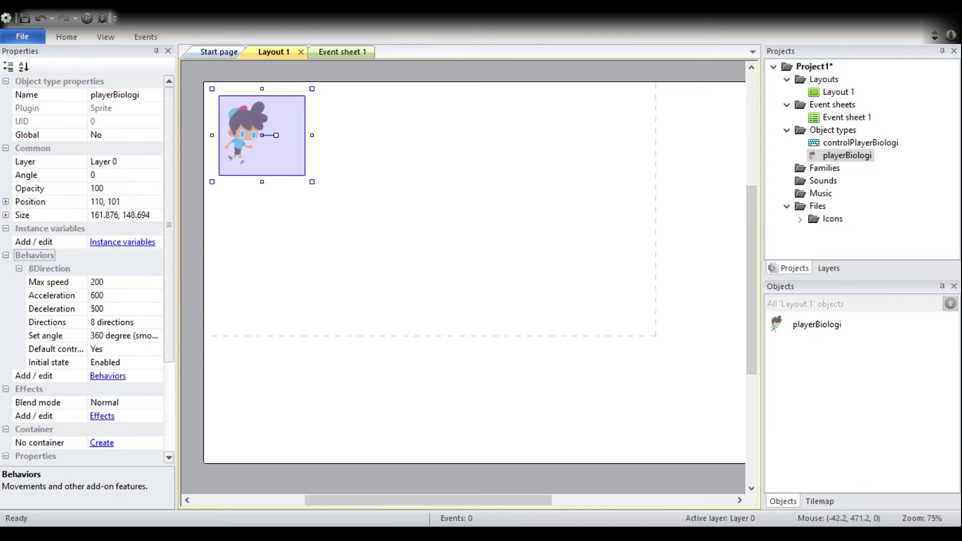
click(124, 323)
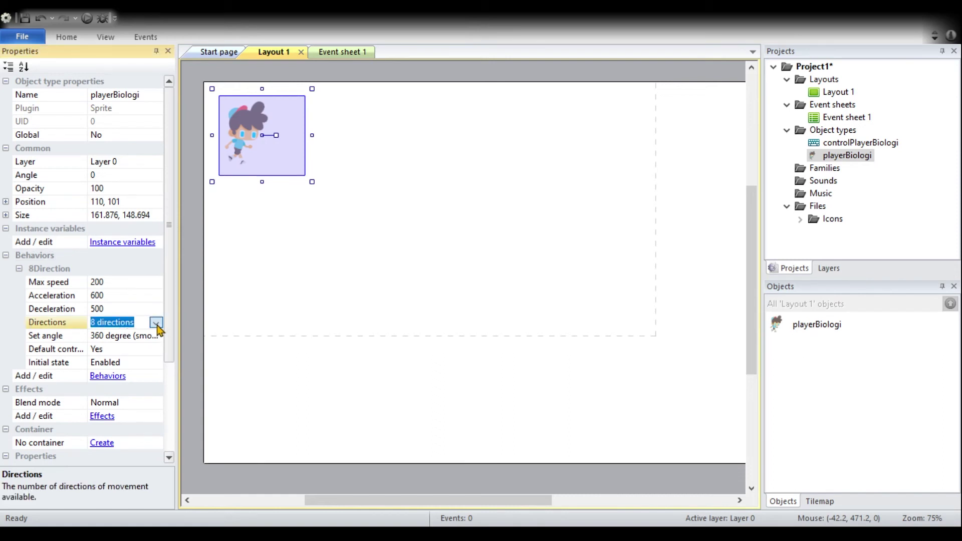
click(135, 362)
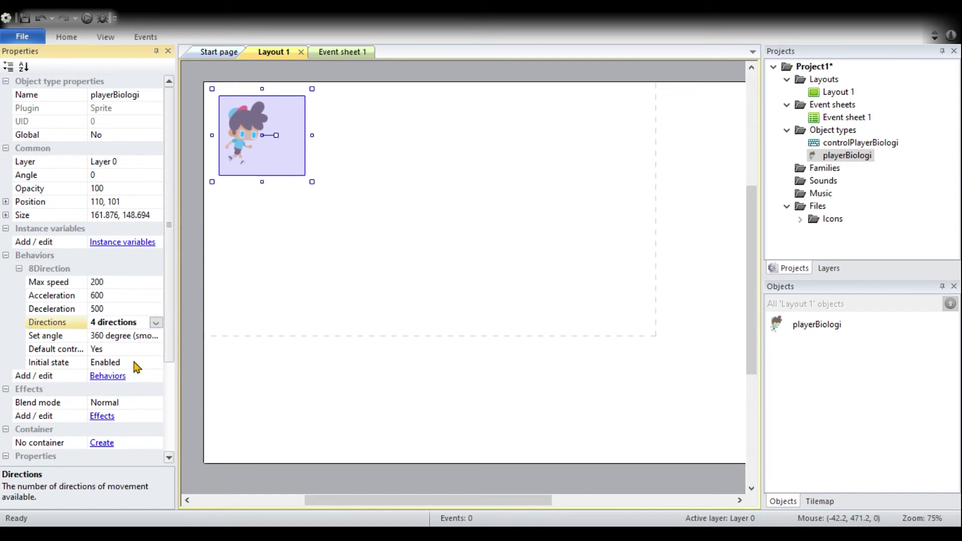
click(140, 336)
click(152, 338)
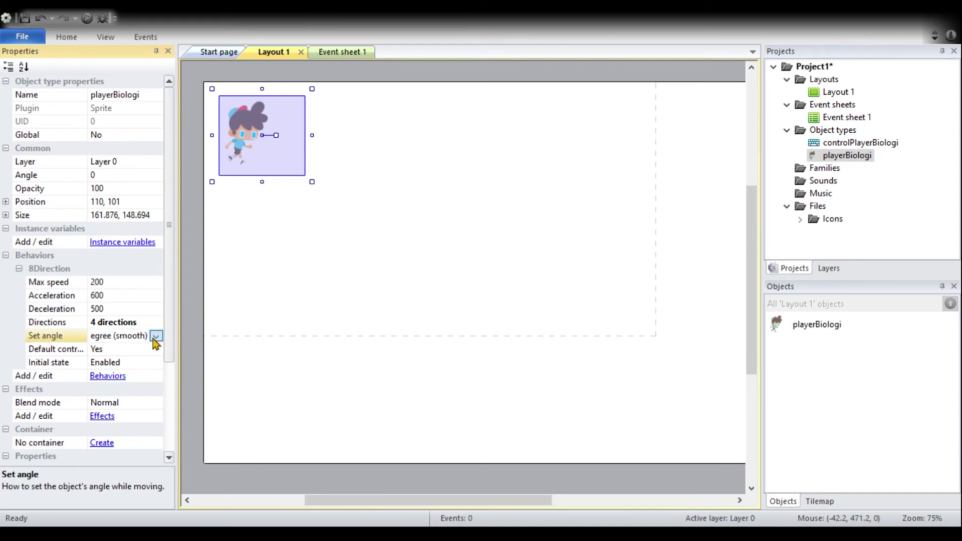
click(139, 351)
click(239, 375)
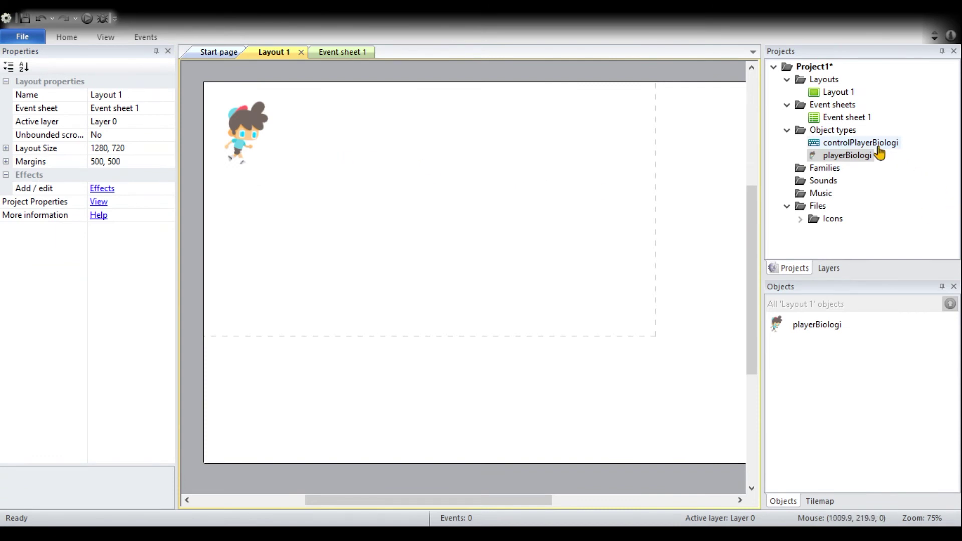
click(862, 143)
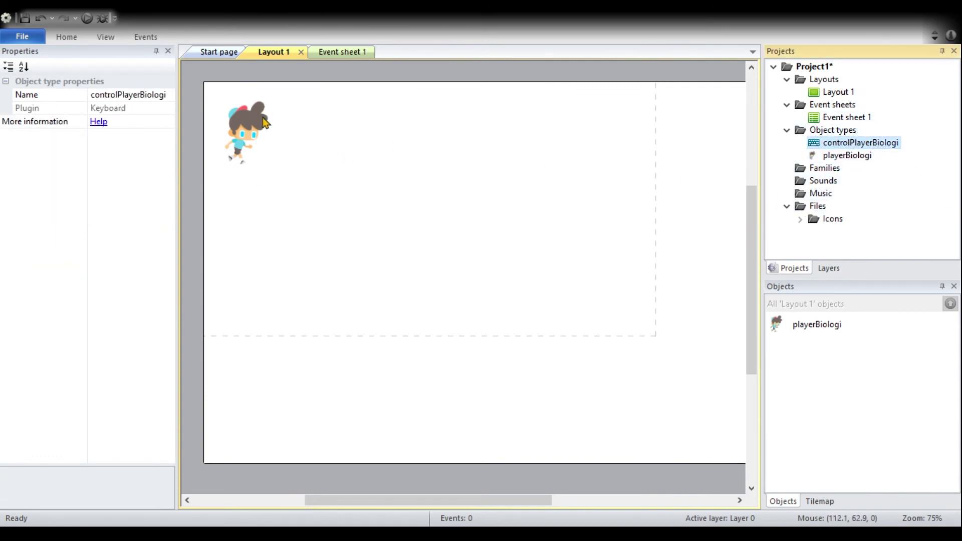
click(246, 132)
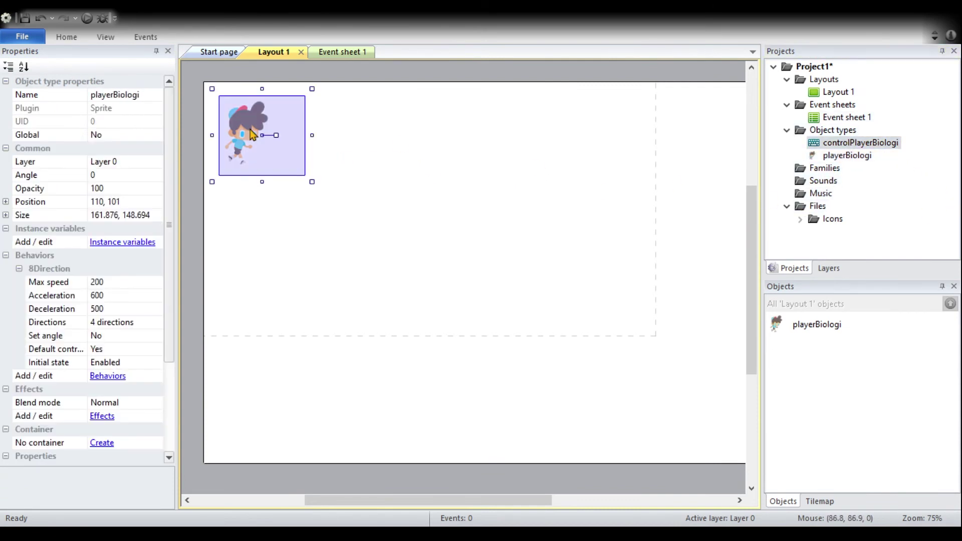
click(116, 323)
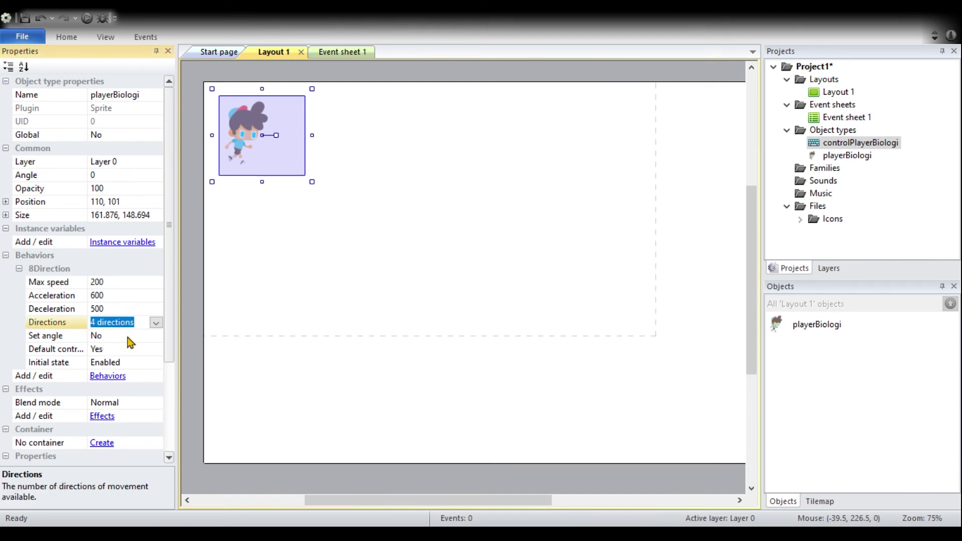
click(127, 336)
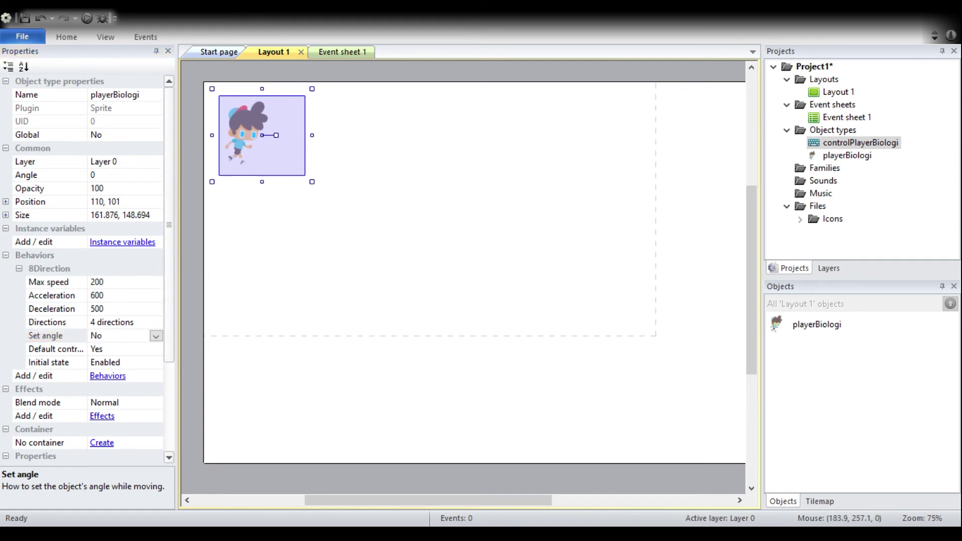
click(243, 184)
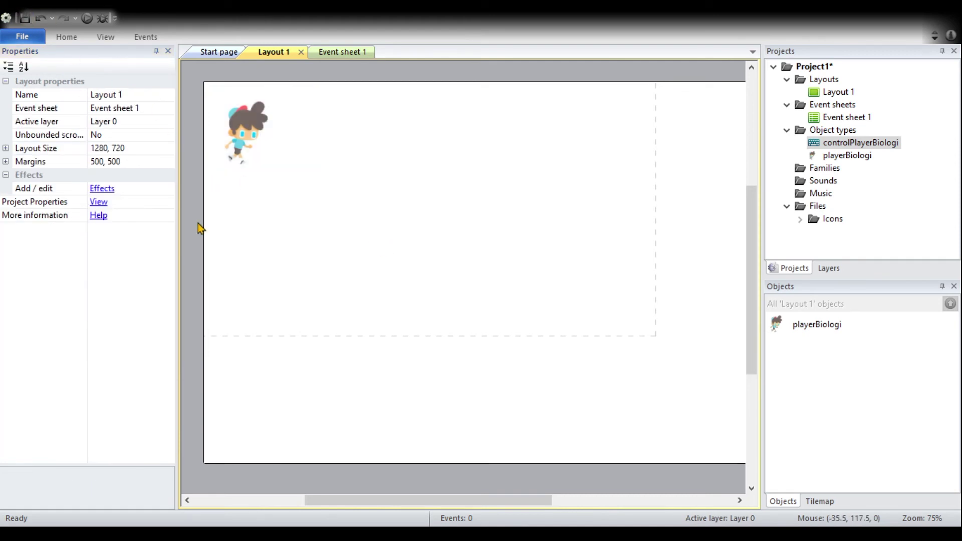
Step: Save the project on the Scorpio (D:) drive as a Construct 2 compressed project named Project1_construct2
key(ctrl+s)
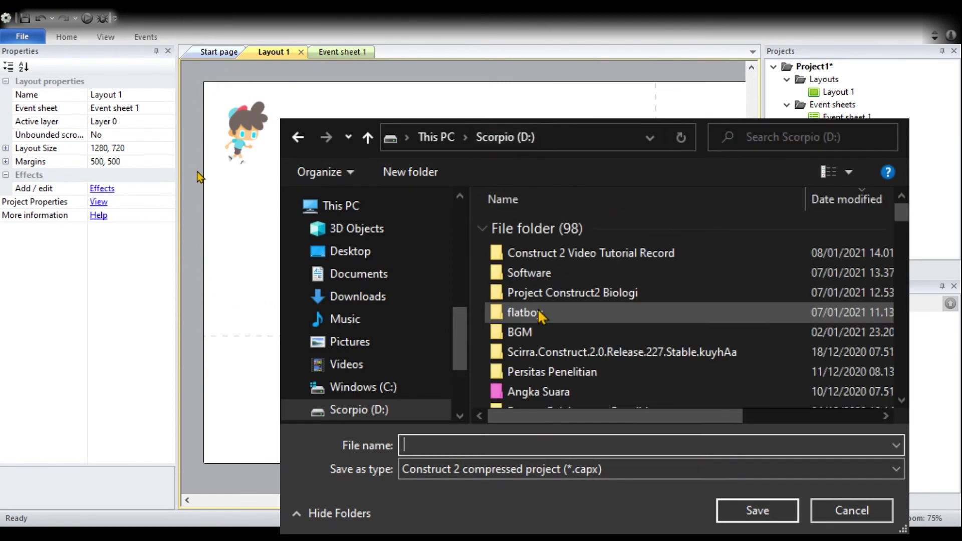
text(Pr)
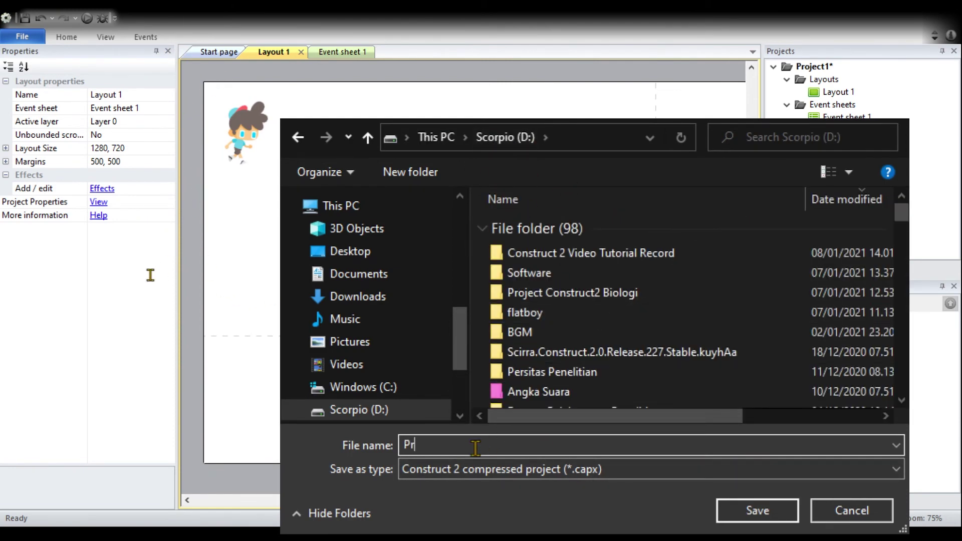
text(oject1_construct2)
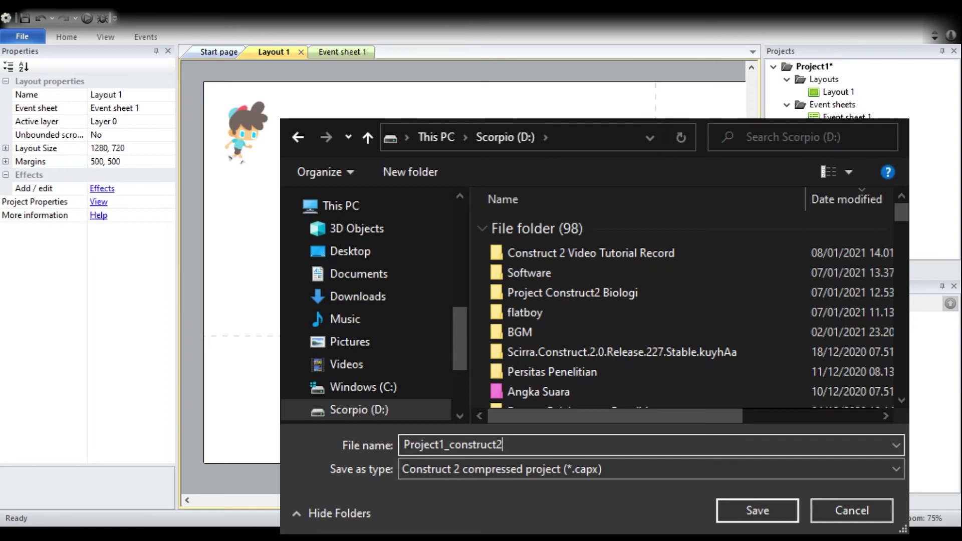
key(Return)
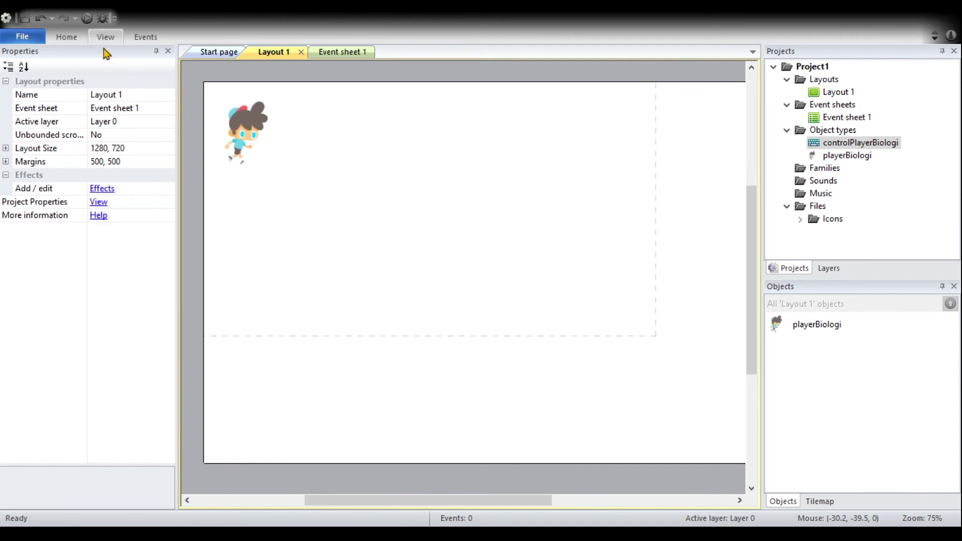
Step: Run a preview of Layout 1 in the browser and maximize the preview window
click(88, 19)
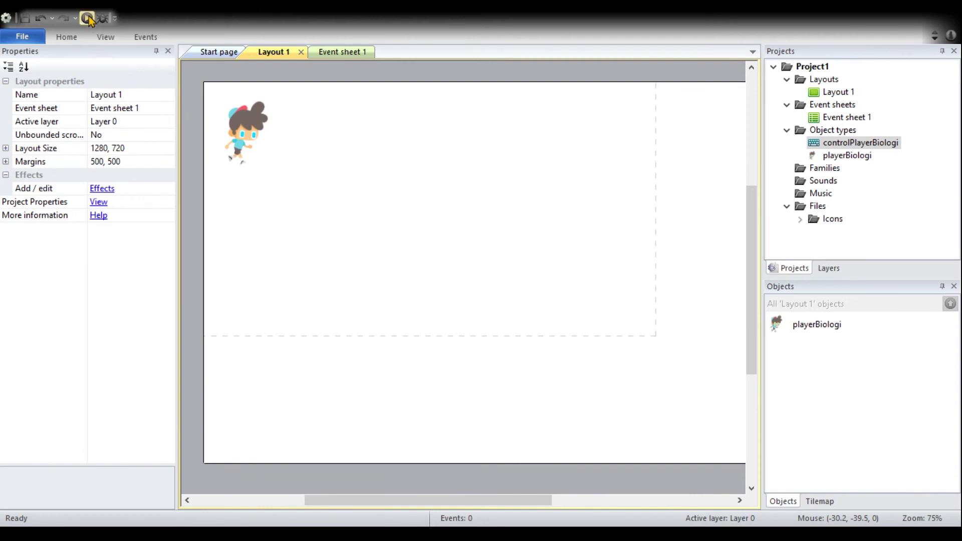
click(88, 19)
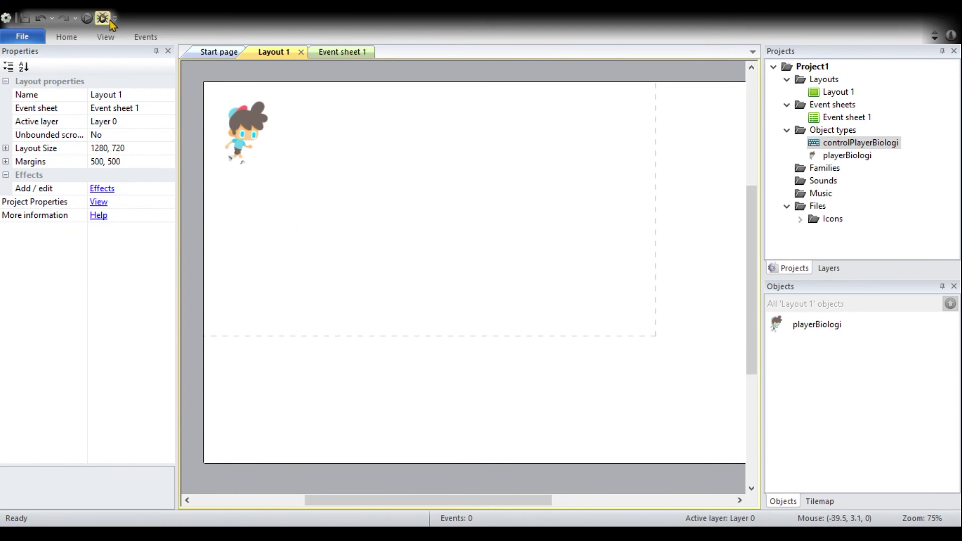
click(86, 19)
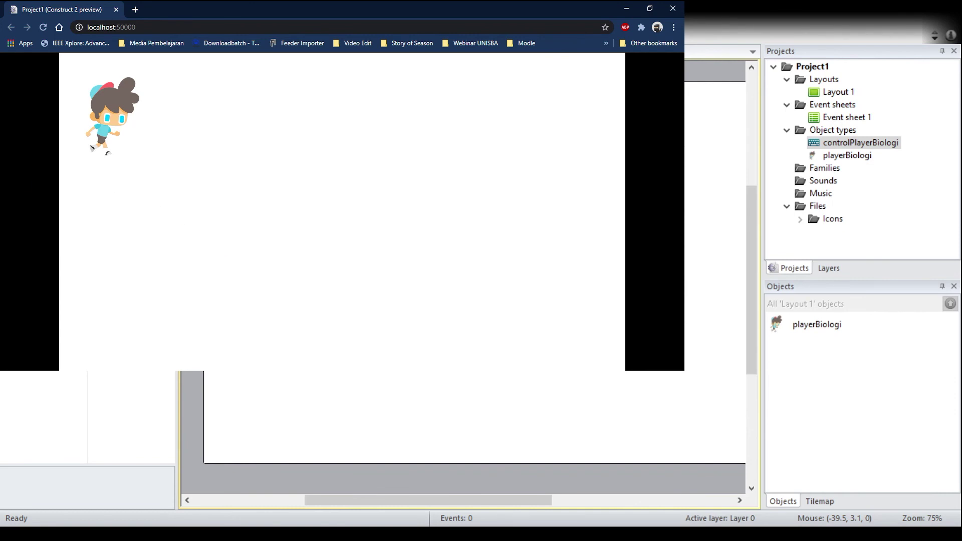
mouse_move(320, 9)
mouse_down()
mouse_move(390, 54)
mouse_move(320, 9)
mouse_up()
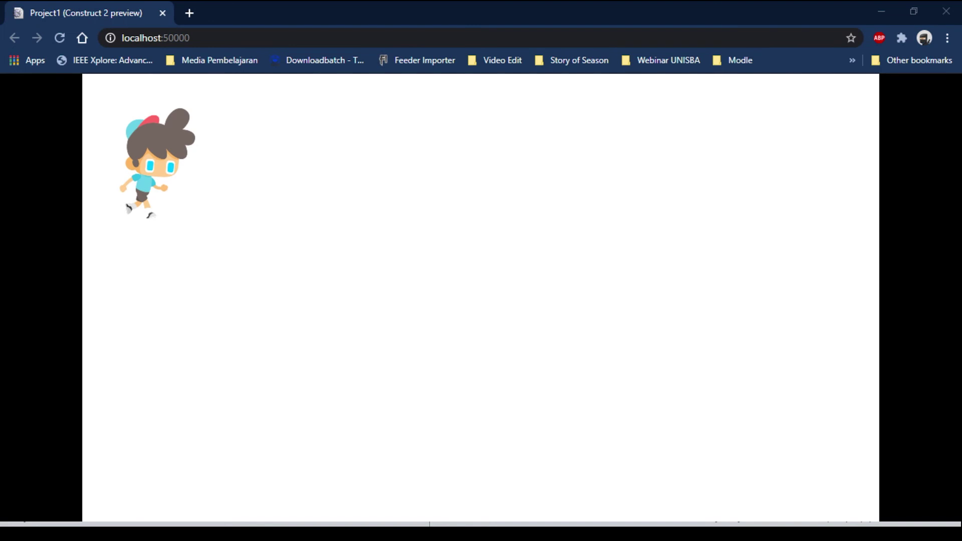
click(224, 274)
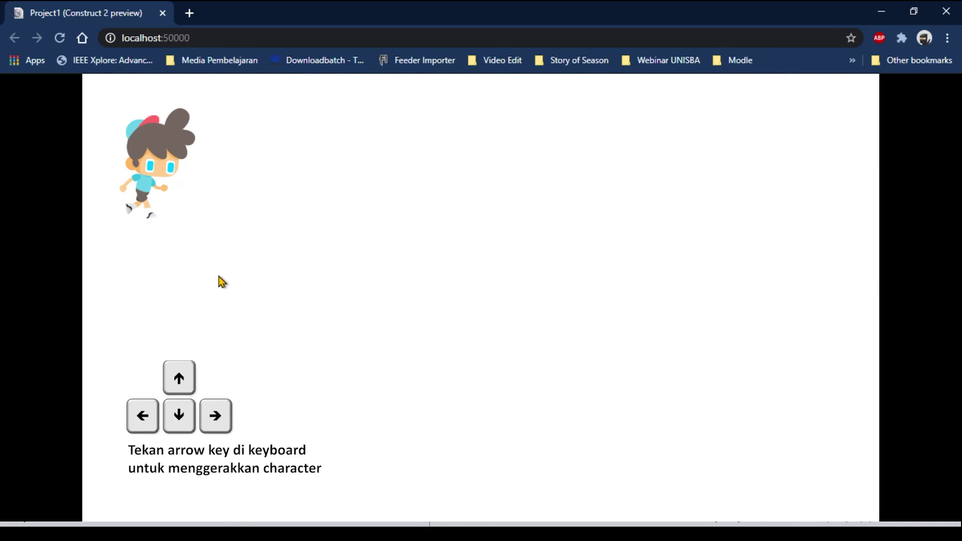
Step: Test the four-direction movement in the preview by walking the player character right, left, down and up
key(Right)
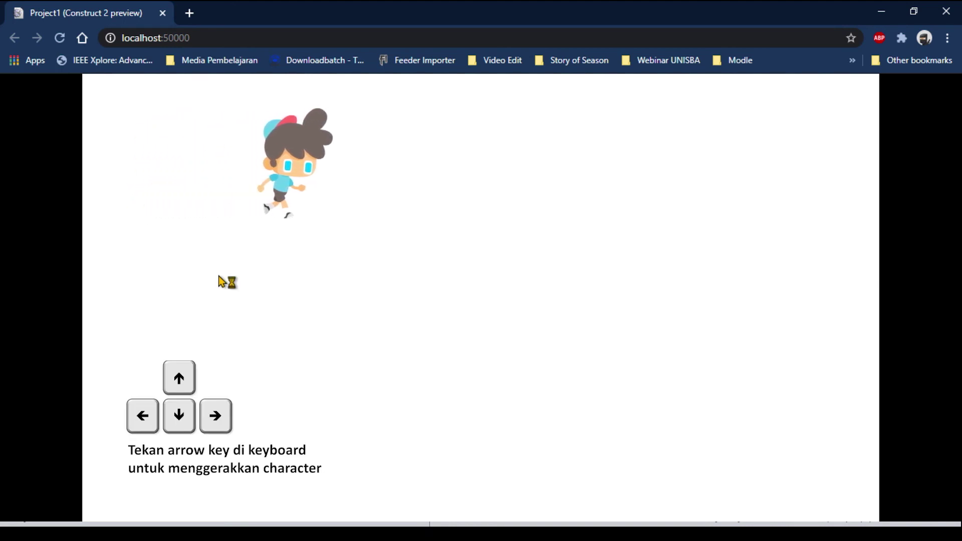
key(Right)
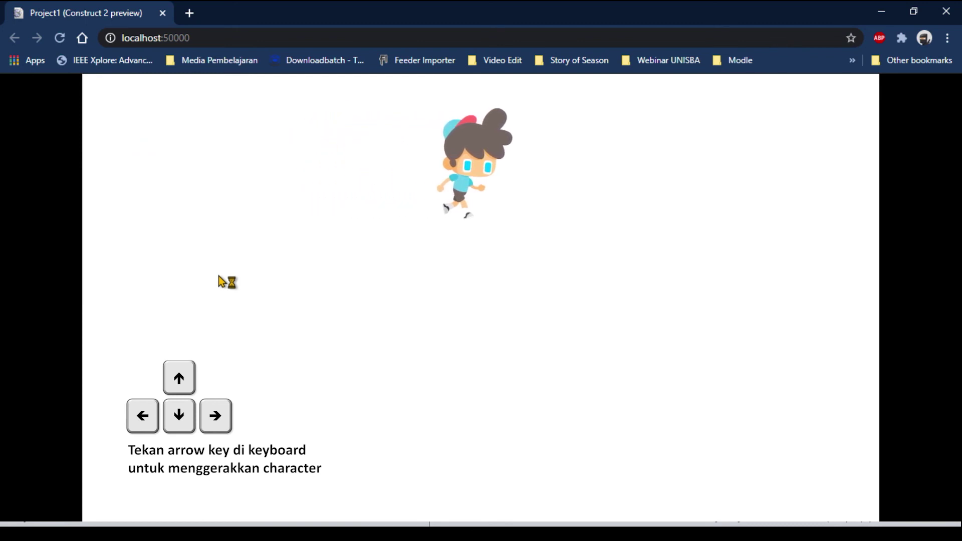
key(Left)
key(Down)
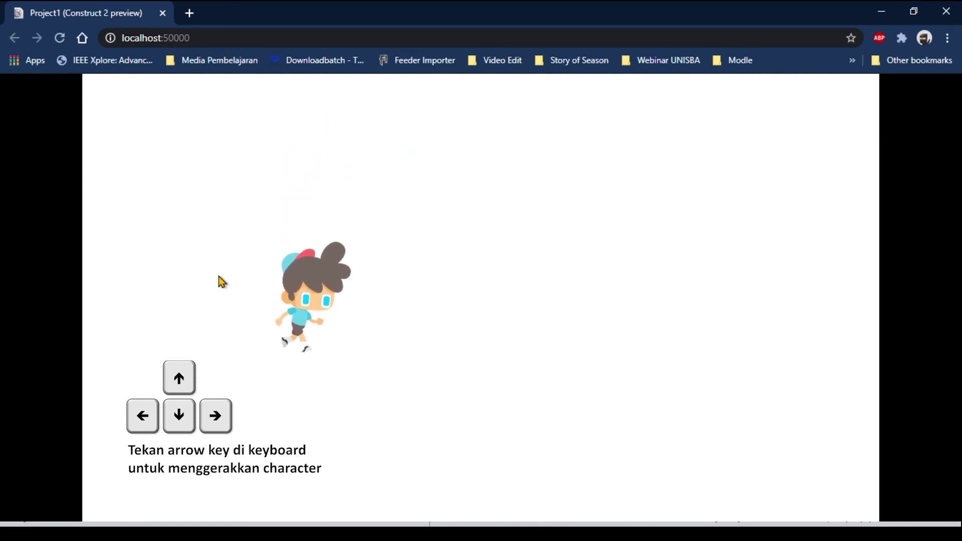
key(Up)
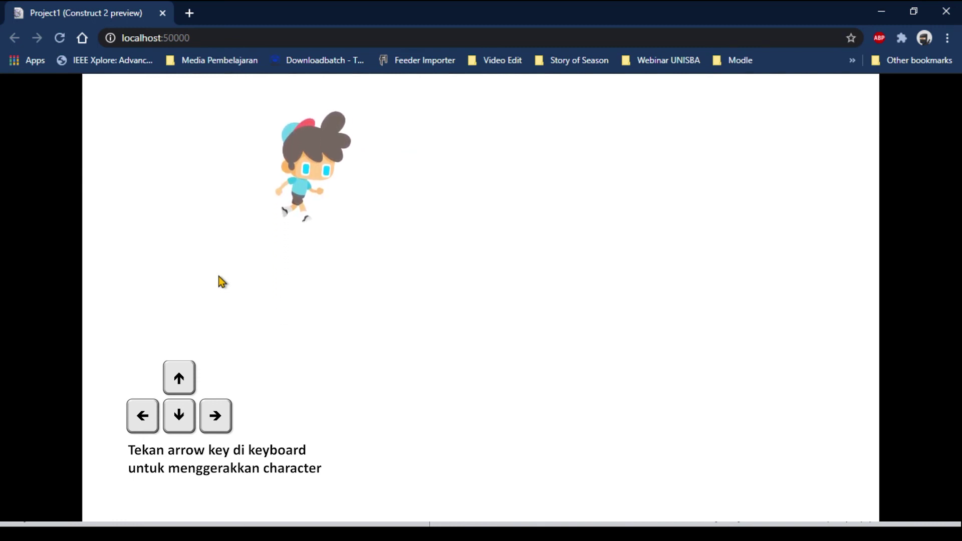
key(Down)
key(Left)
key(Right)
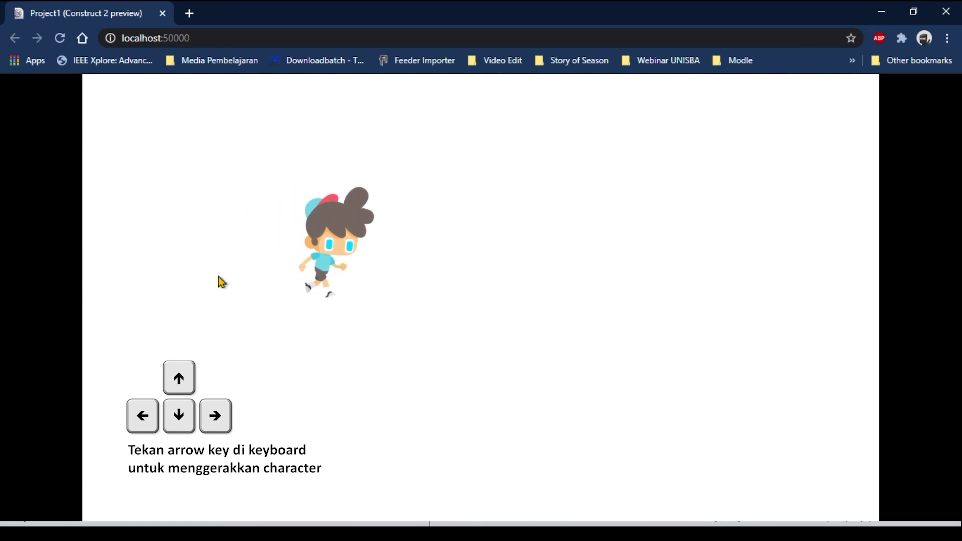
key(Down)
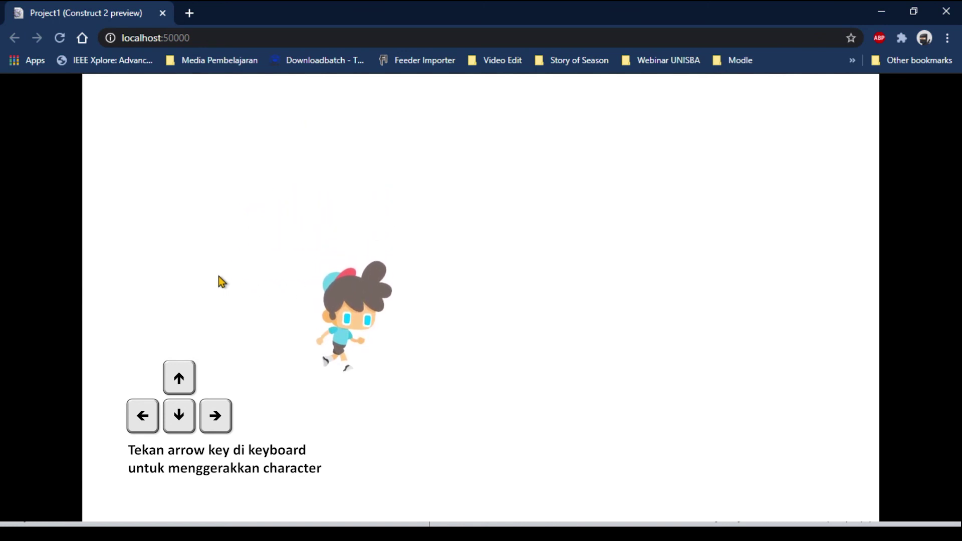
key(Right)
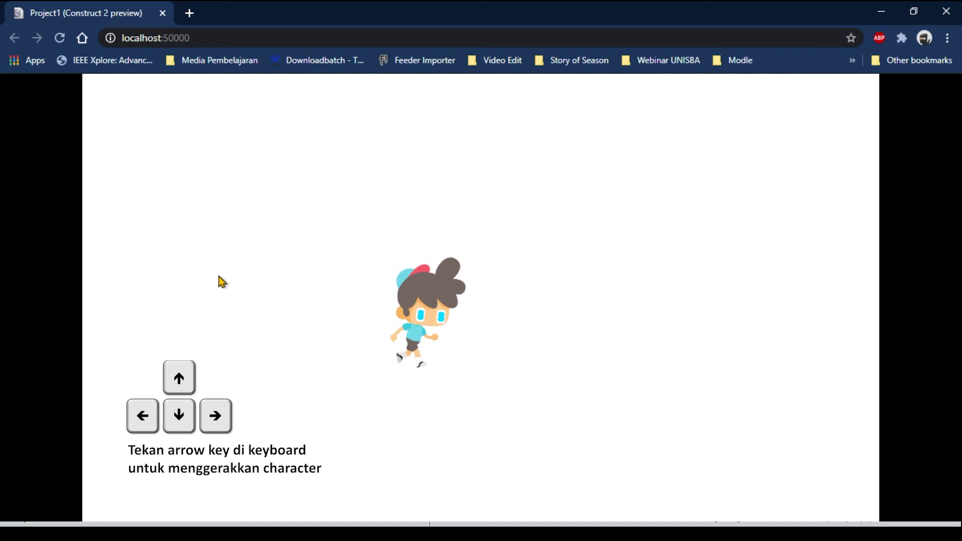
key(Up)
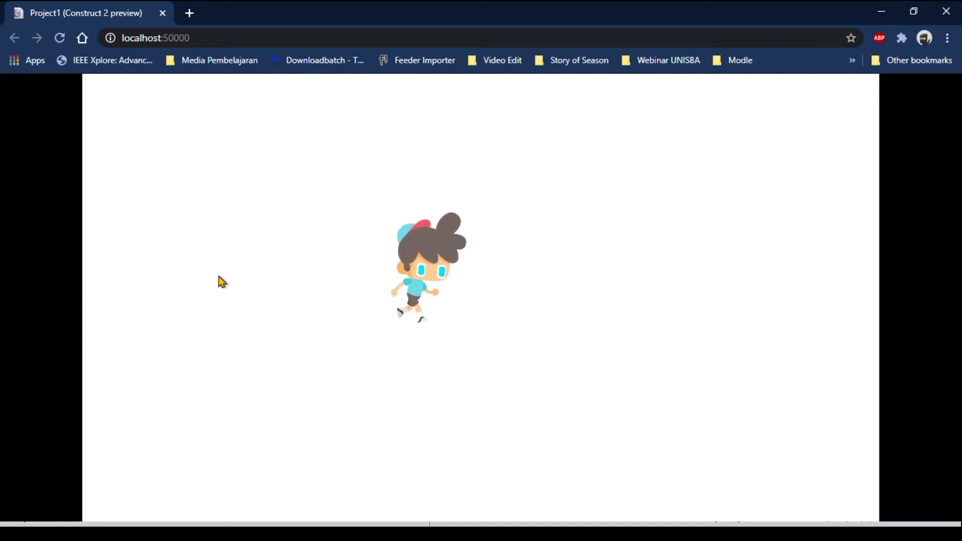
key(Right)
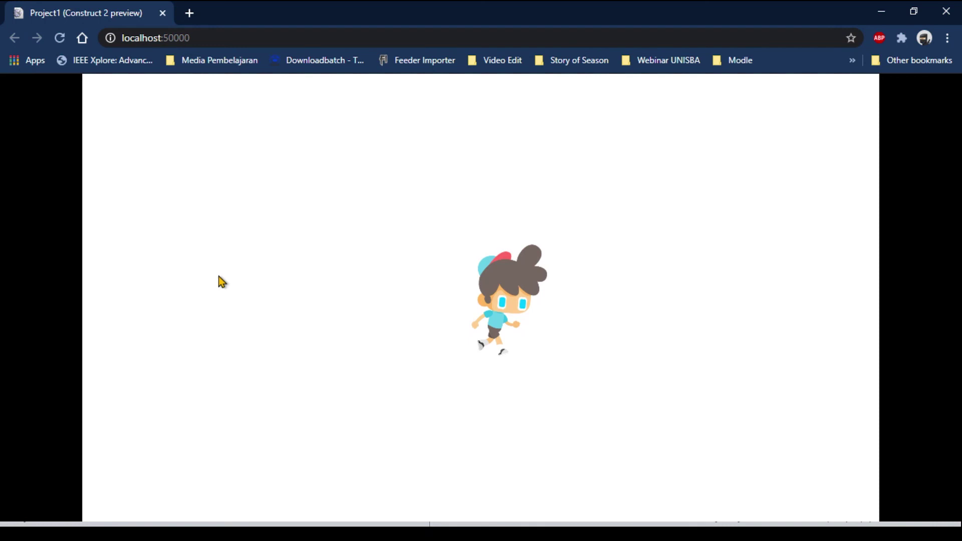
key(Left)
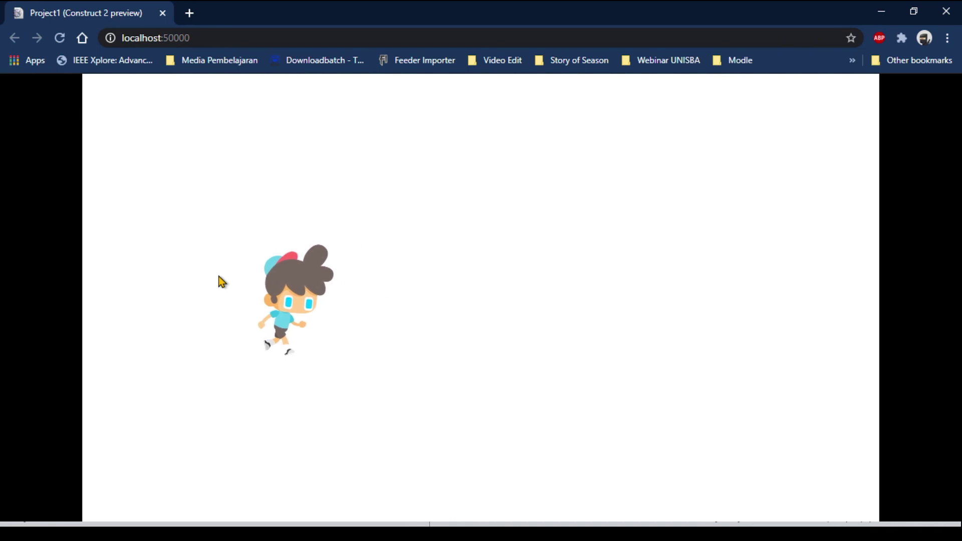
key(Left)
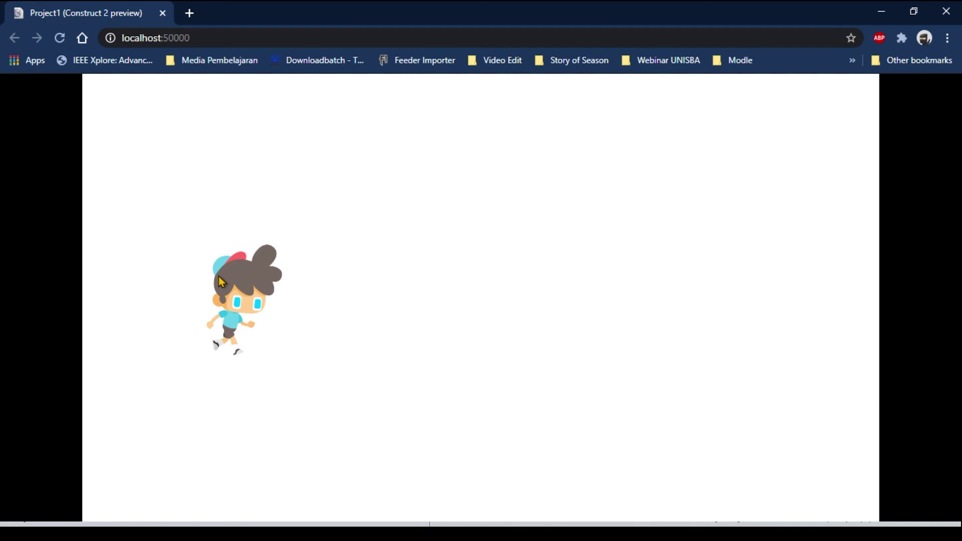
key(Right)
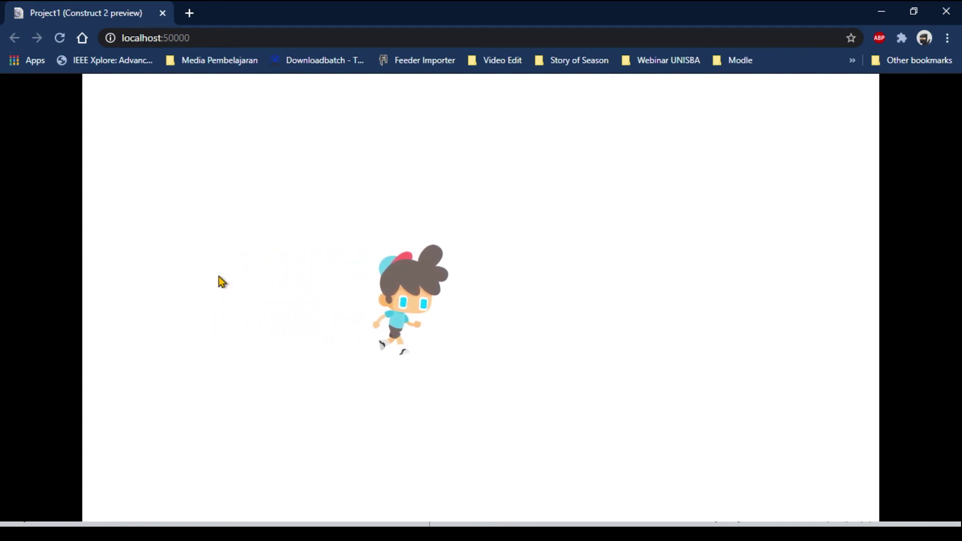